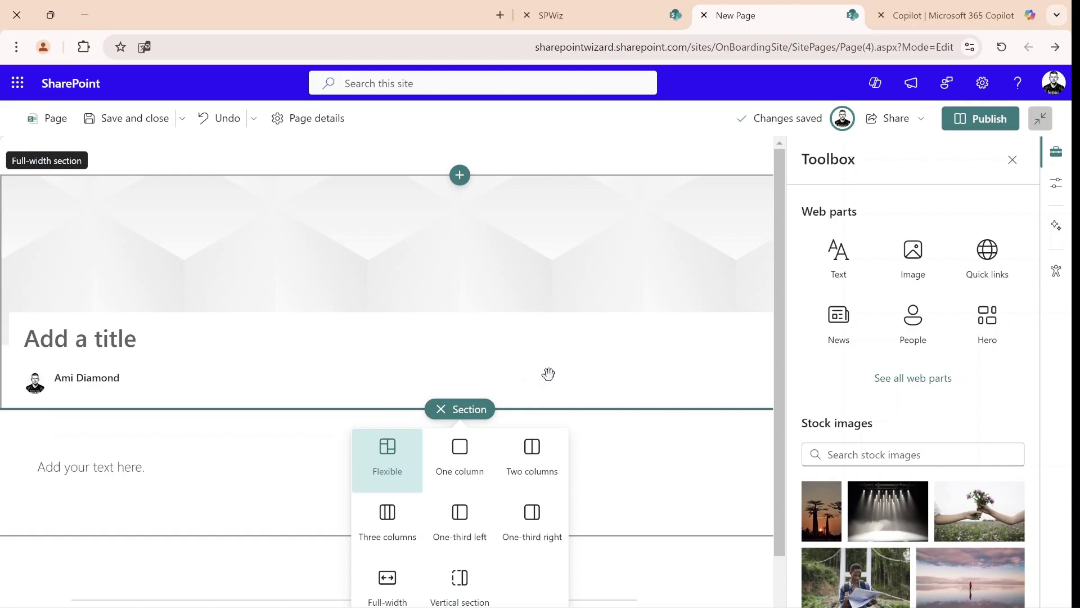
- Add a Flexible section directly below the title area and stretch its lower edge down to make the section taller
{"action": "left_click", "coordinate": [387, 461]}
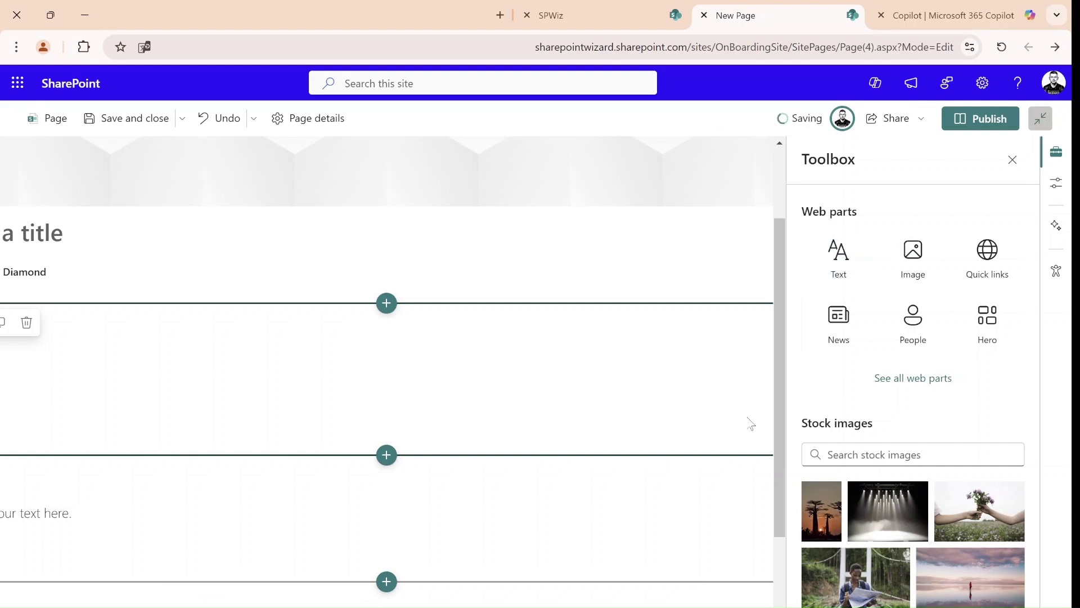
{"action": "scroll", "coordinate": [386, 371], "scroll_direction": "right", "scroll_amount": 2}
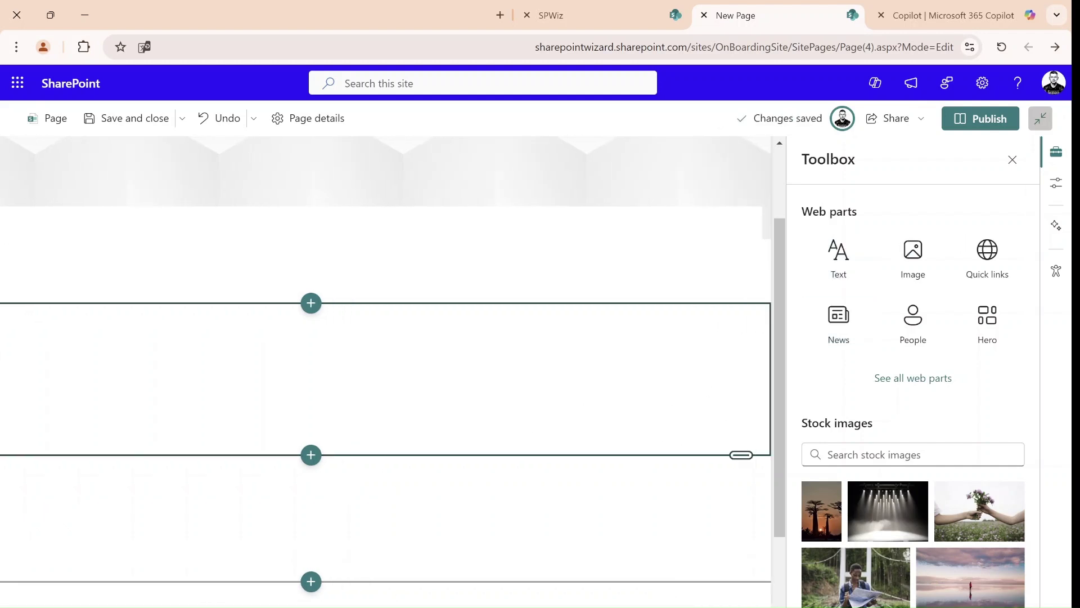
{"action": "left_click_drag", "start_coordinate": [731, 453], "coordinate": [744, 562]}
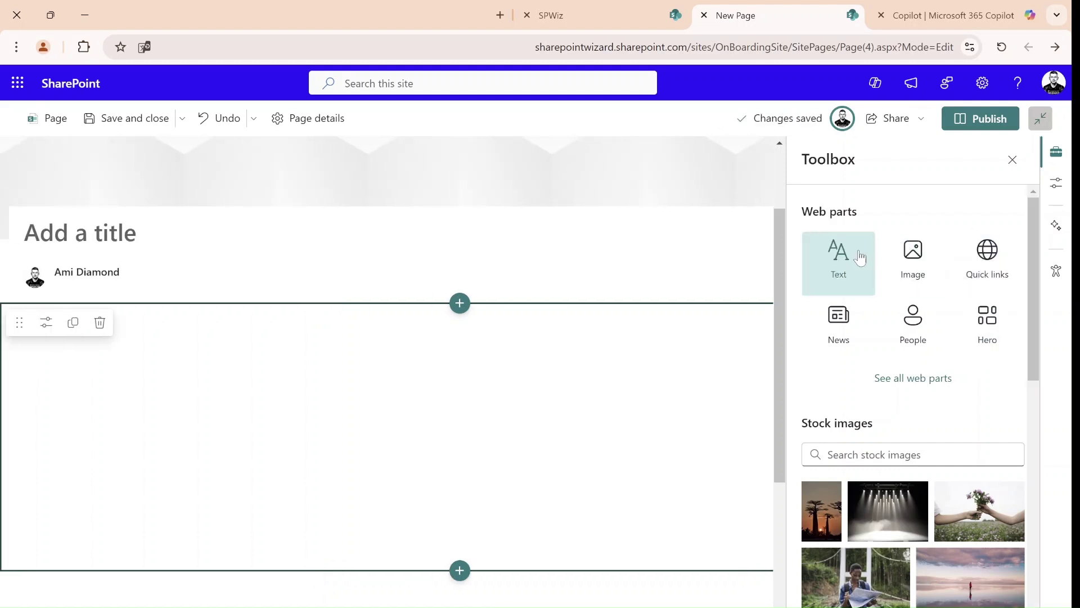
- Set the new section's background to the freestock.com teal glowing wave image from the Technology category of the web image search
{"action": "left_click", "coordinate": [1058, 183]}
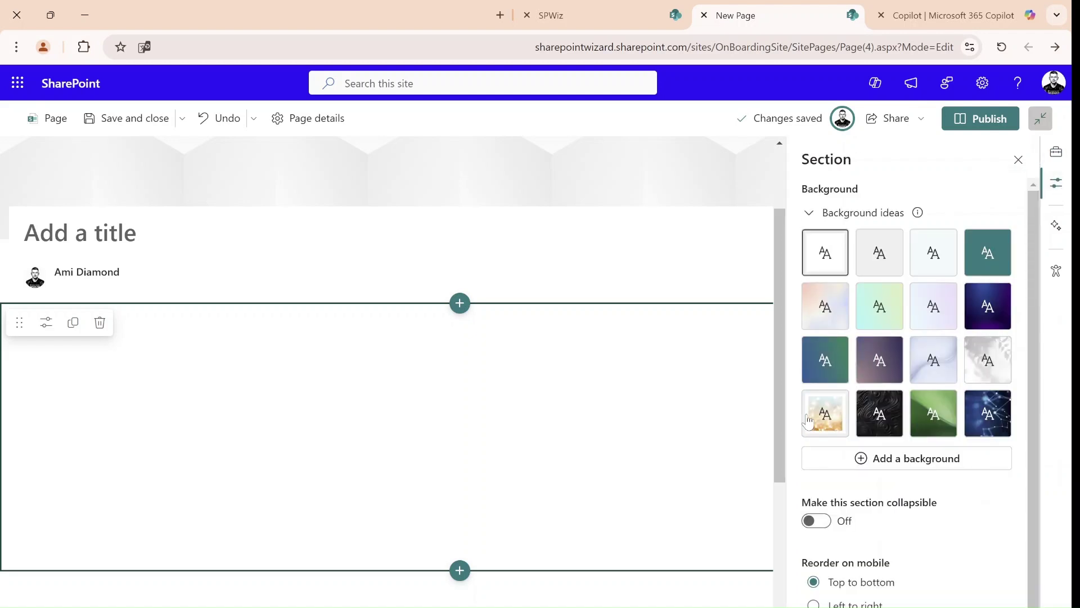
{"action": "left_click", "coordinate": [956, 467]}
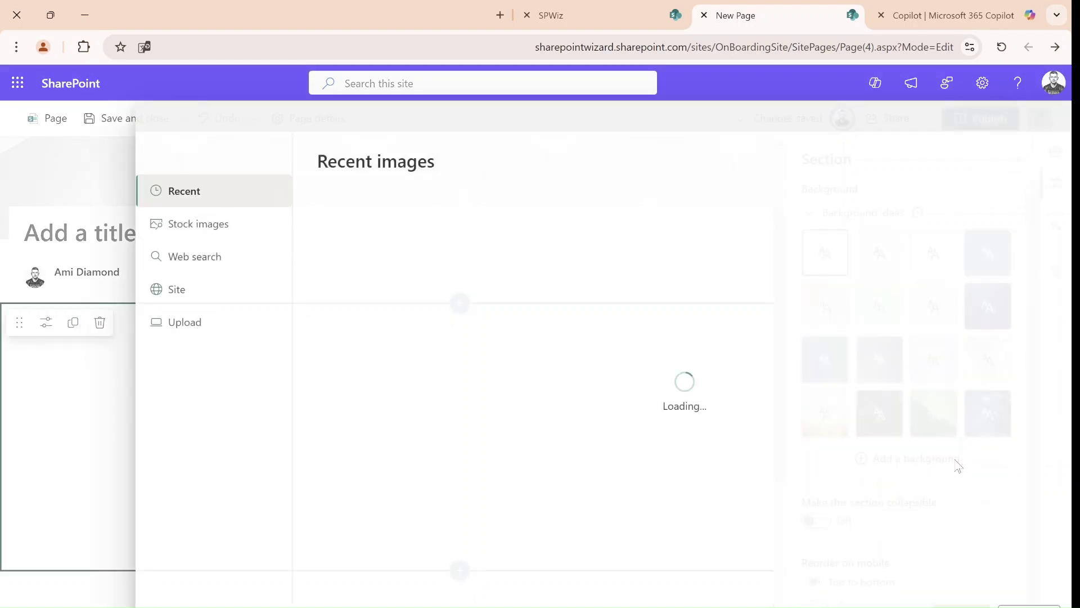
{"action": "left_click", "coordinate": [194, 259]}
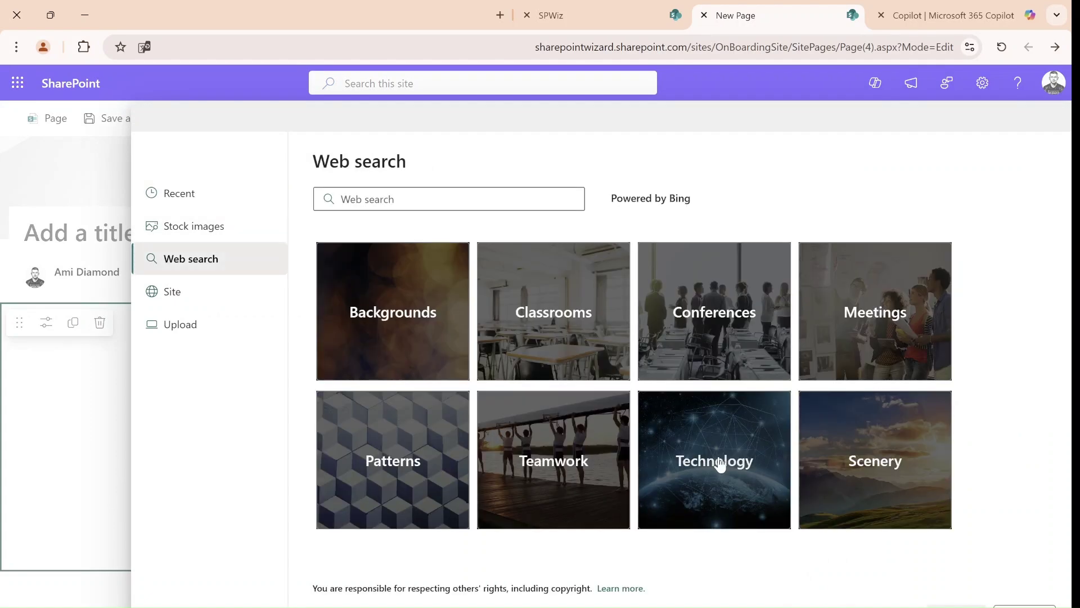
{"action": "left_click", "coordinate": [696, 425]}
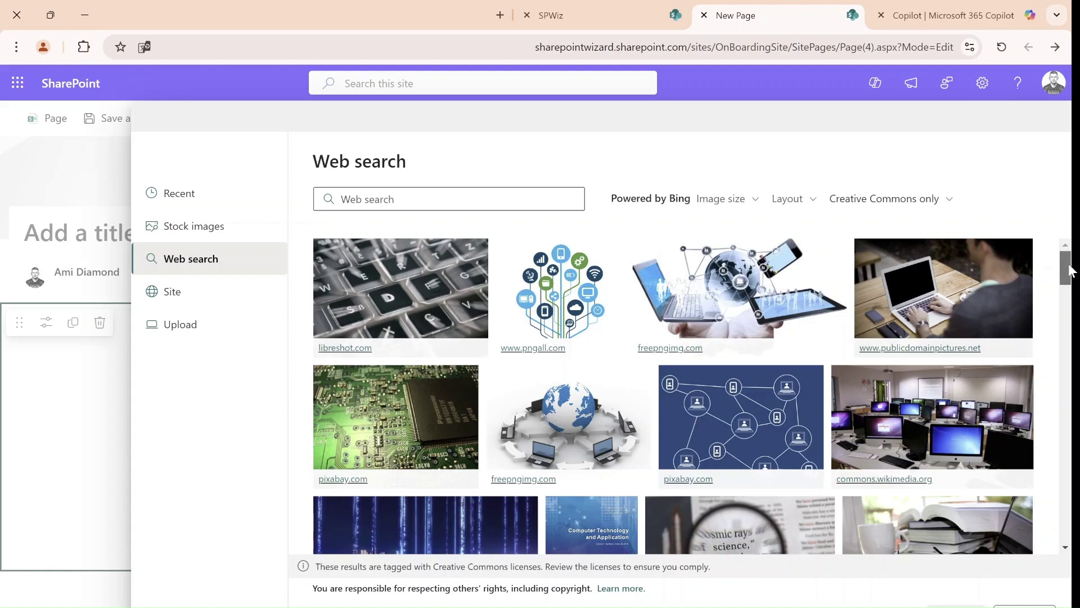
{"action": "left_click_drag", "start_coordinate": [1068, 270], "coordinate": [1069, 314]}
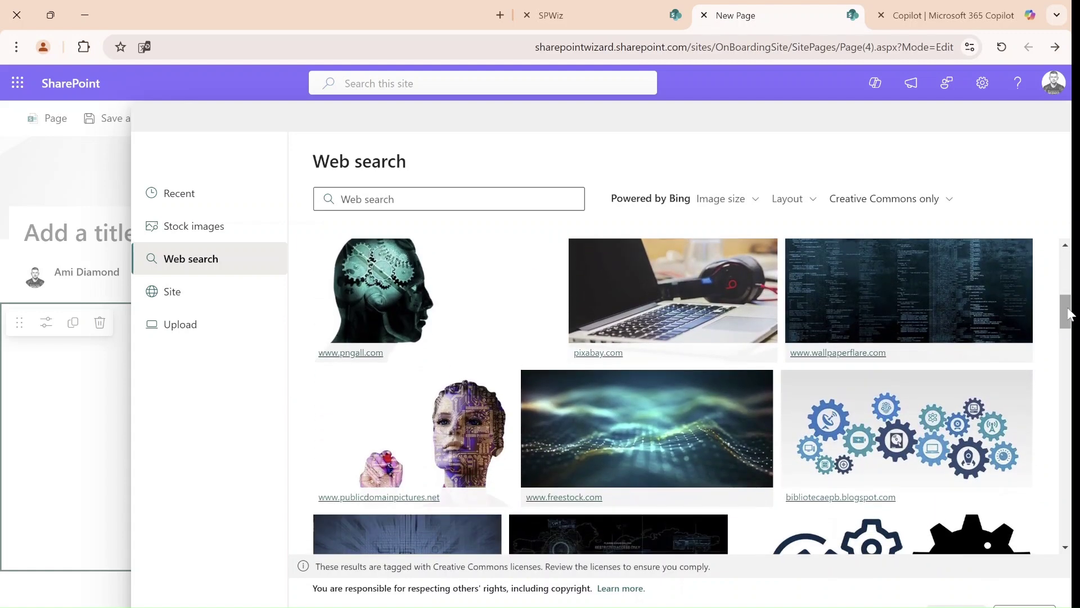
{"action": "left_click", "coordinate": [720, 417]}
{"action": "left_click", "coordinate": [956, 606]}
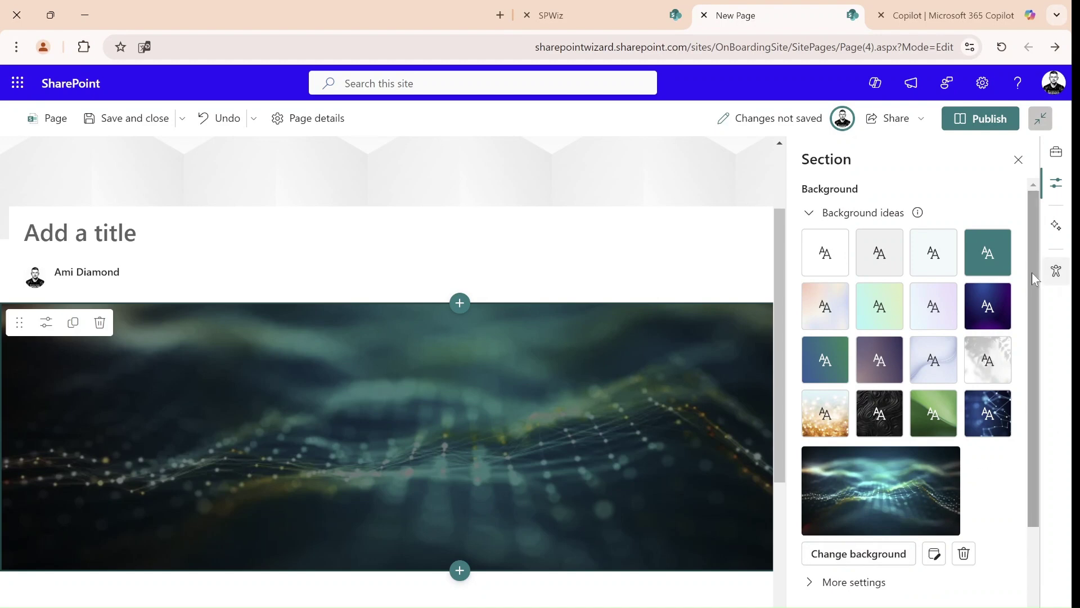
- Place a Text web part in the upper left of the section and enter "SharePoint Wizard Site"
{"action": "left_click", "coordinate": [1057, 157]}
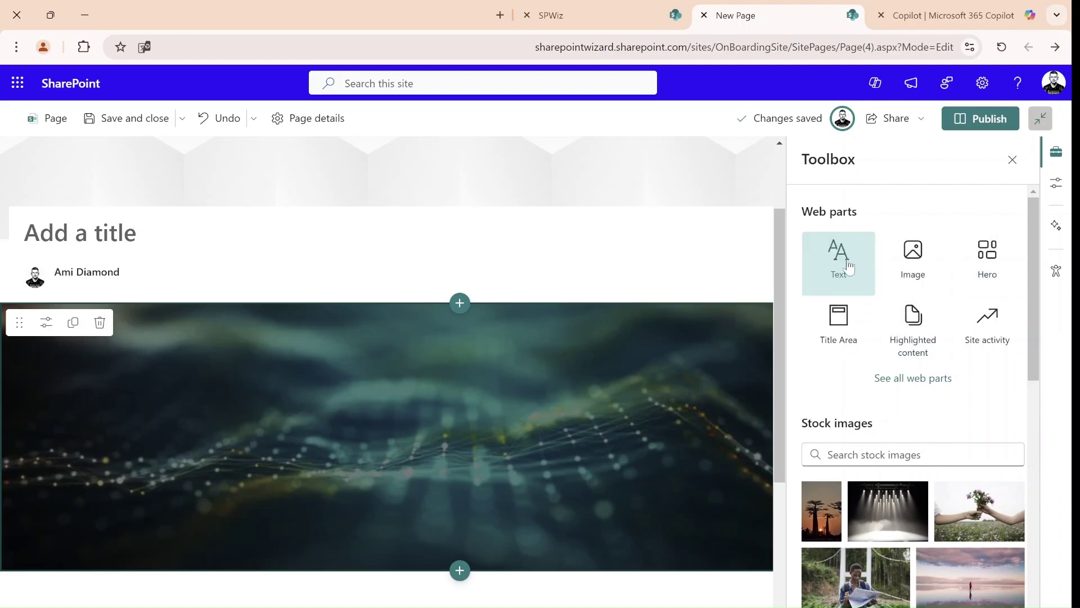
{"action": "left_click_drag", "start_coordinate": [677, 290], "coordinate": [53, 366]}
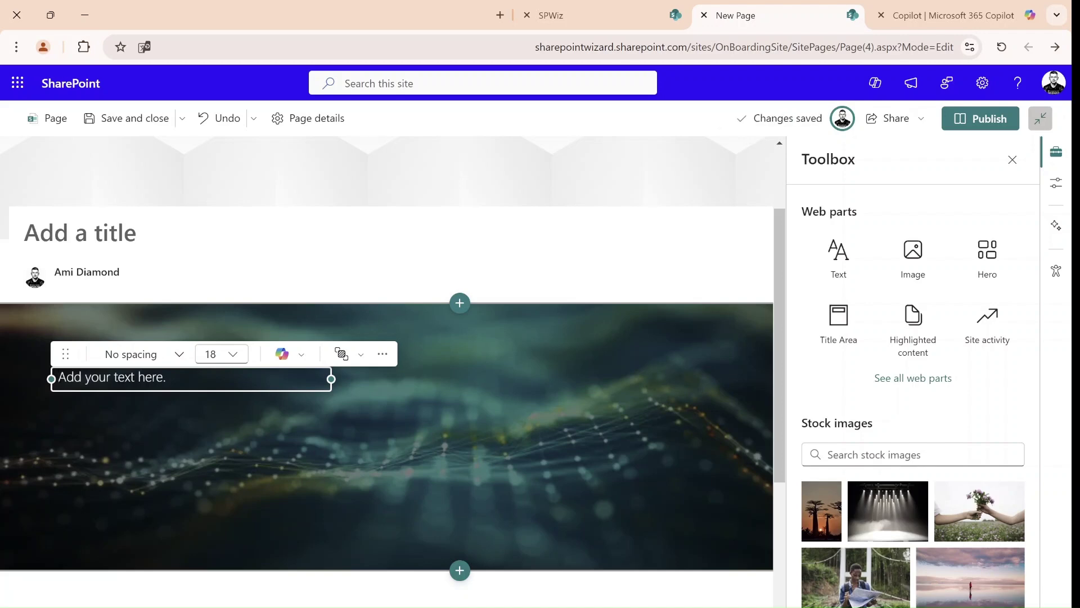
{"action": "type", "text": "SharePoint"}
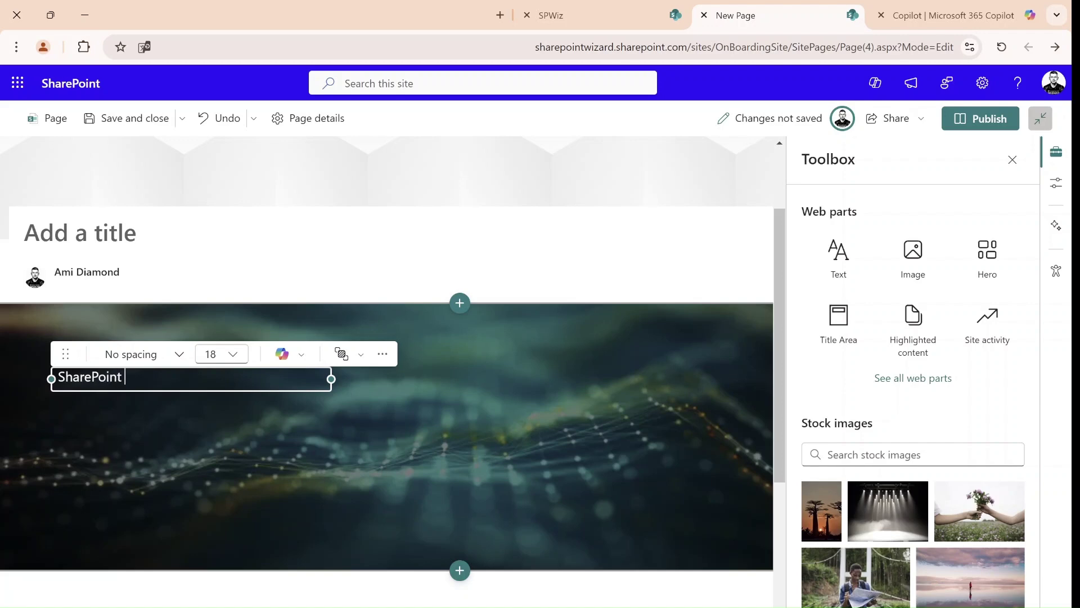
{"action": "type", "text": " Wiaza"}
{"action": "key", "text": "BackSpace"}
{"action": "key", "text": "BackSpace"}
{"action": "type", "text": "Site"}
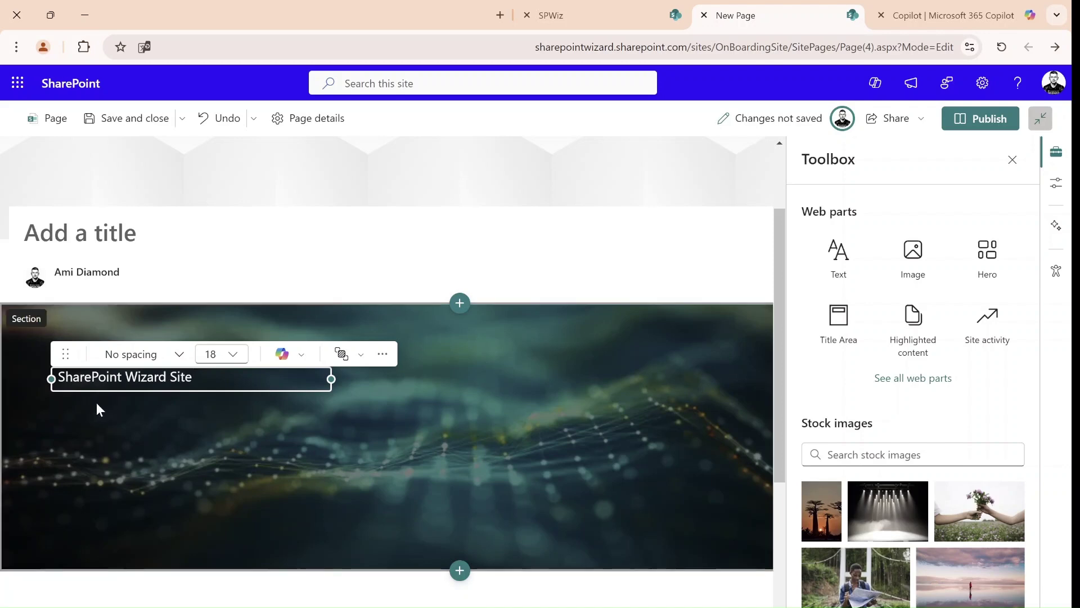
- Set the font size of the "SharePoint Wizard Site" text to 68
{"action": "left_click_drag", "start_coordinate": [197, 377], "coordinate": [17, 374]}
{"action": "left_click", "coordinate": [233, 354]}
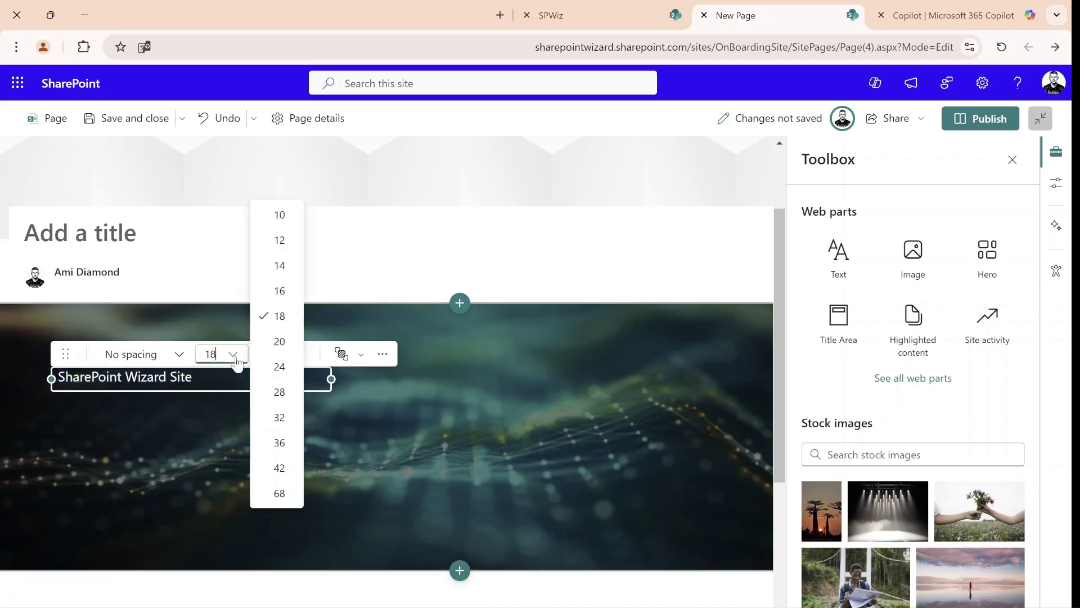
{"action": "left_click", "coordinate": [279, 494]}
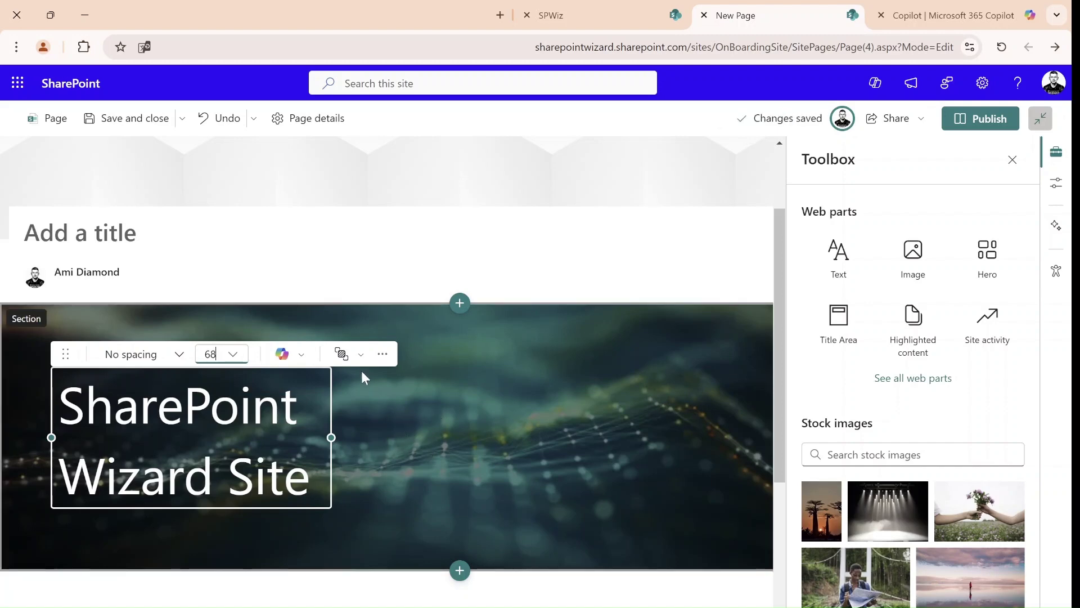
- Move the "SharePoint Wizard Site" text block across the section and place it near the section's upper left corner
{"action": "left_click", "coordinate": [341, 353]}
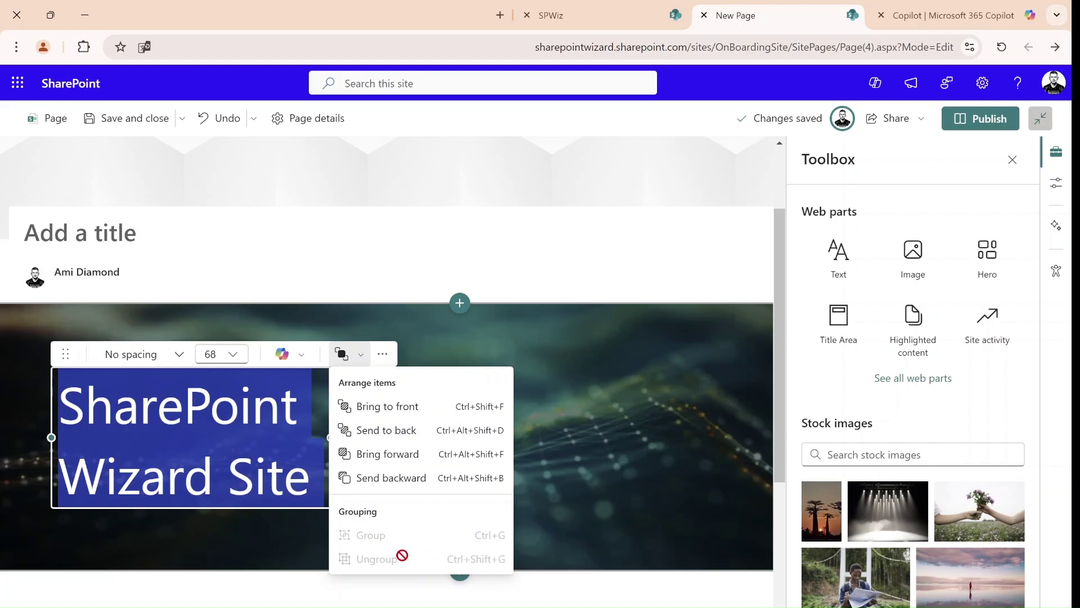
{"action": "left_click", "coordinate": [616, 431]}
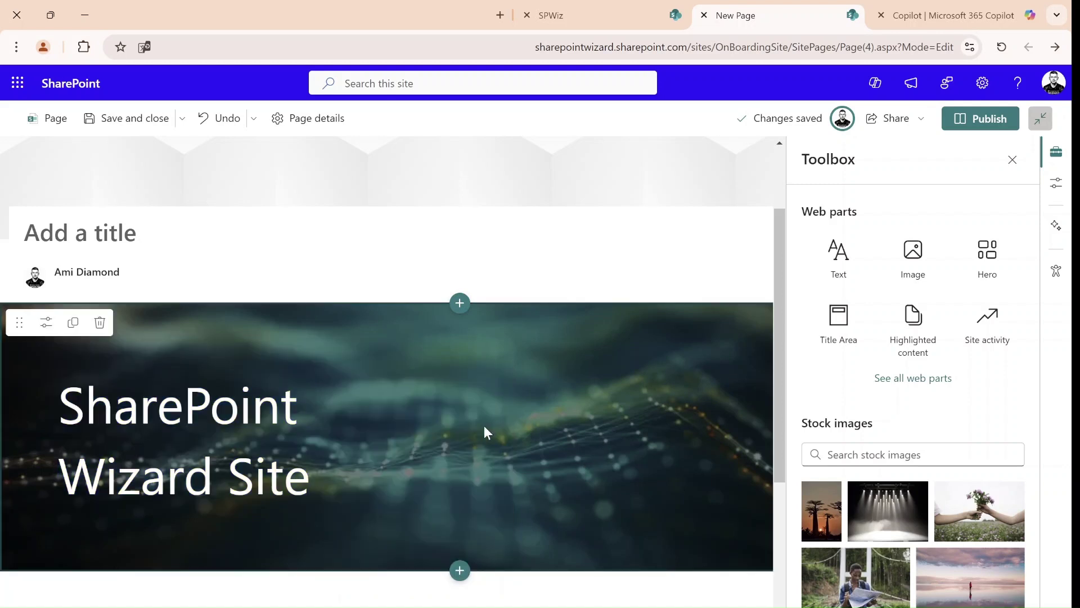
{"action": "left_click", "coordinate": [84, 388]}
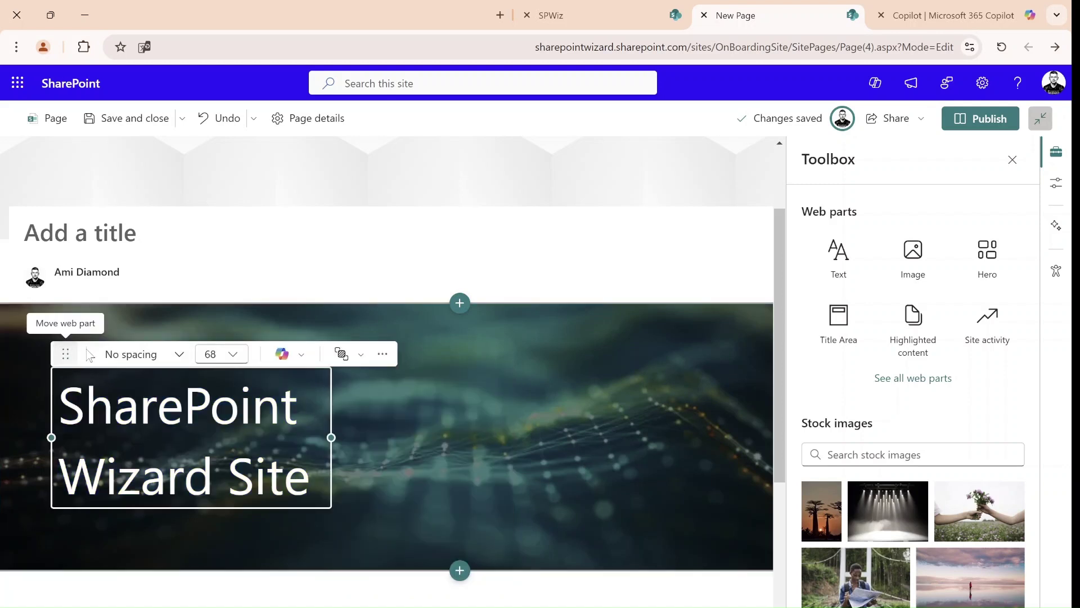
{"action": "left_click_drag", "start_coordinate": [87, 349], "coordinate": [420, 346]}
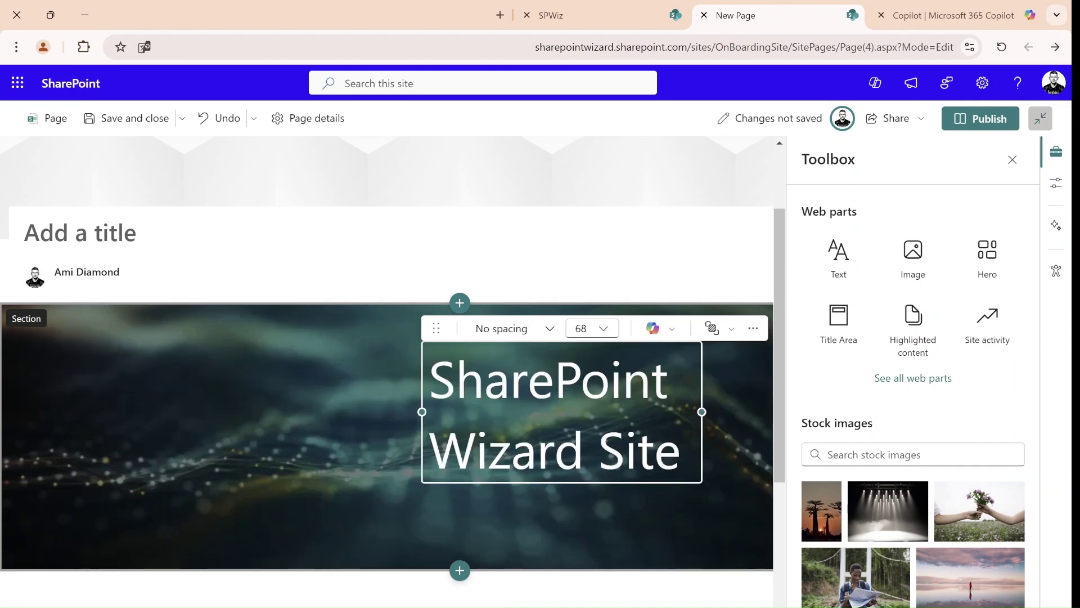
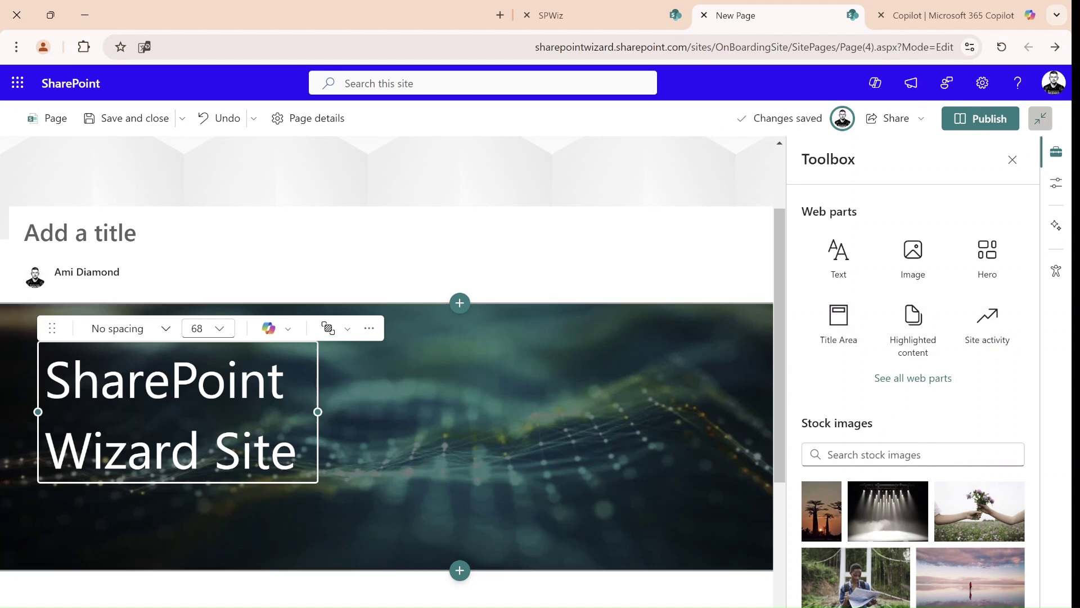
- Set the "SharePoint Wizard Site" text to font size 150 and widen its text block so the text fits on two lines
{"action": "key", "text": "ctrl+a"}
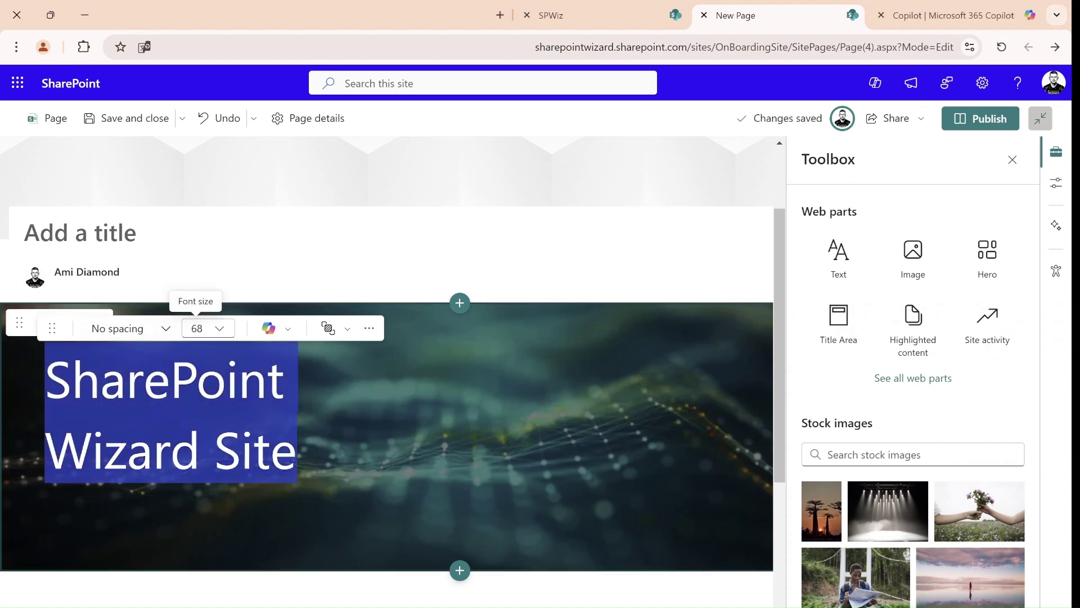
{"action": "left_click", "coordinate": [199, 328]}
{"action": "type", "text": "150"}
{"action": "key", "text": "Return"}
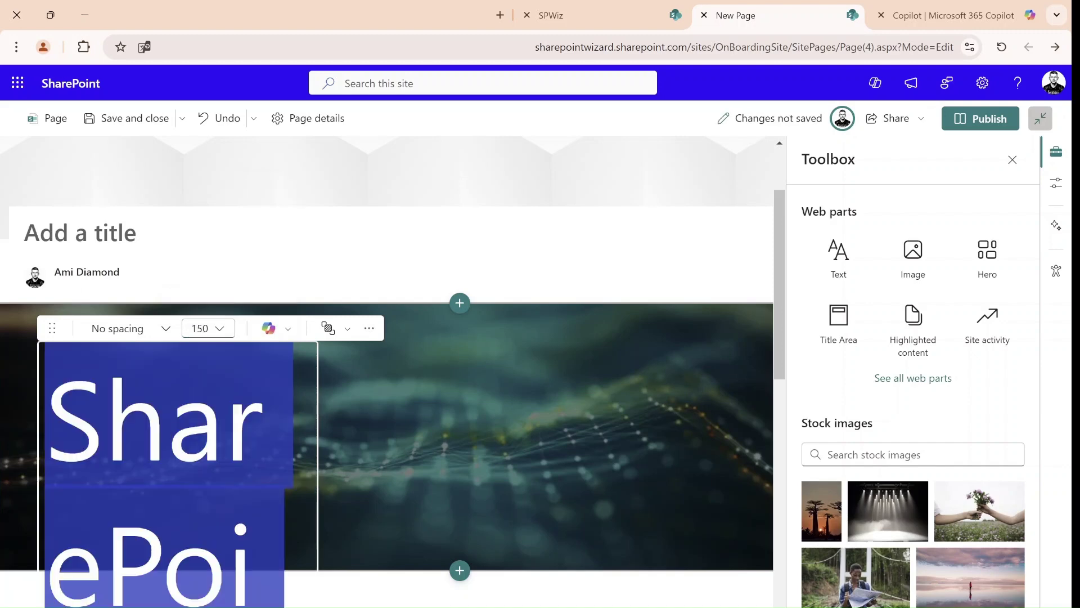
{"action": "scroll", "coordinate": [781, 270], "scroll_direction": "down", "scroll_amount": 5}
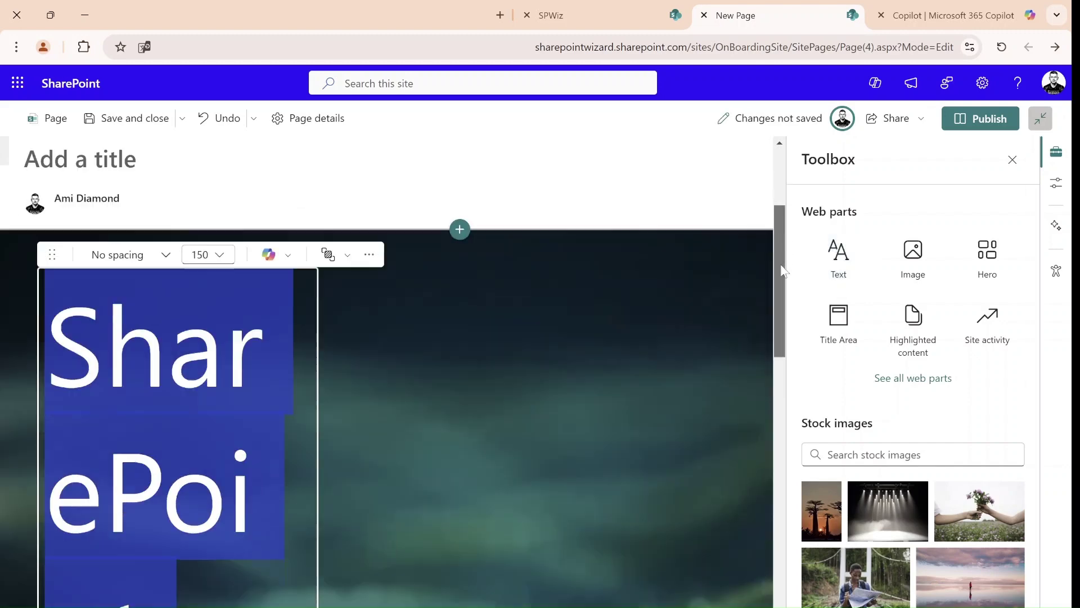
{"action": "left_click_drag", "start_coordinate": [313, 476], "coordinate": [652, 434]}
{"action": "left_click_drag", "start_coordinate": [782, 383], "coordinate": [774, 302]}
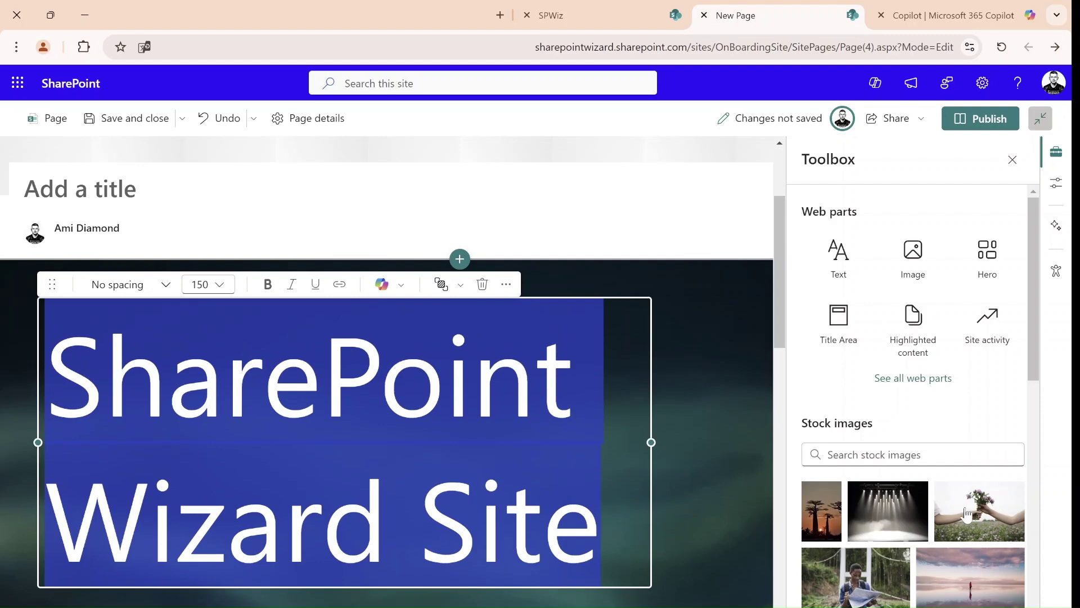
{"action": "left_click", "coordinate": [730, 449]}
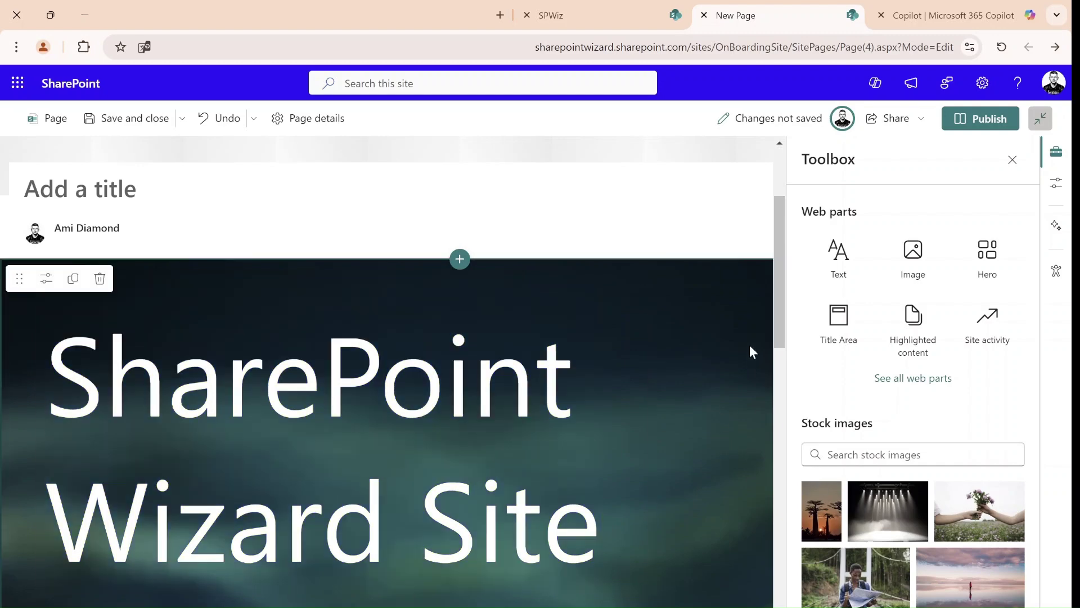
- Start adding an Image web part to the section and search the stock images for "wiz"
{"action": "mouse_move", "coordinate": [774, 234]}
{"action": "left_mouse_down"}
{"action": "mouse_move", "coordinate": [775, 291]}
{"action": "mouse_move", "coordinate": [774, 251]}
{"action": "left_mouse_up"}
{"action": "left_click", "coordinate": [379, 312]}
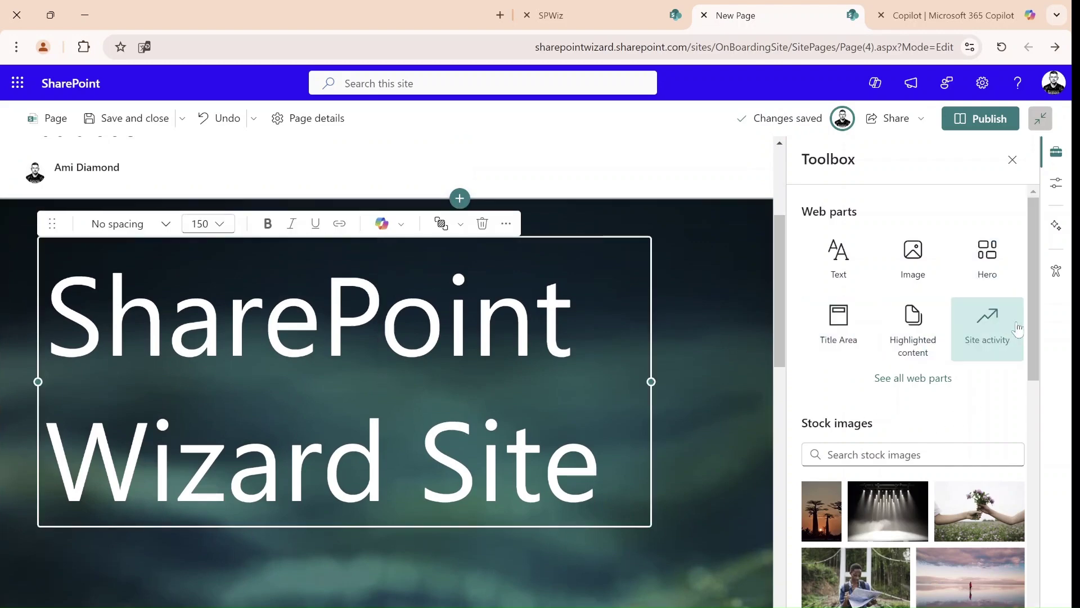
{"action": "left_click", "coordinate": [919, 250]}
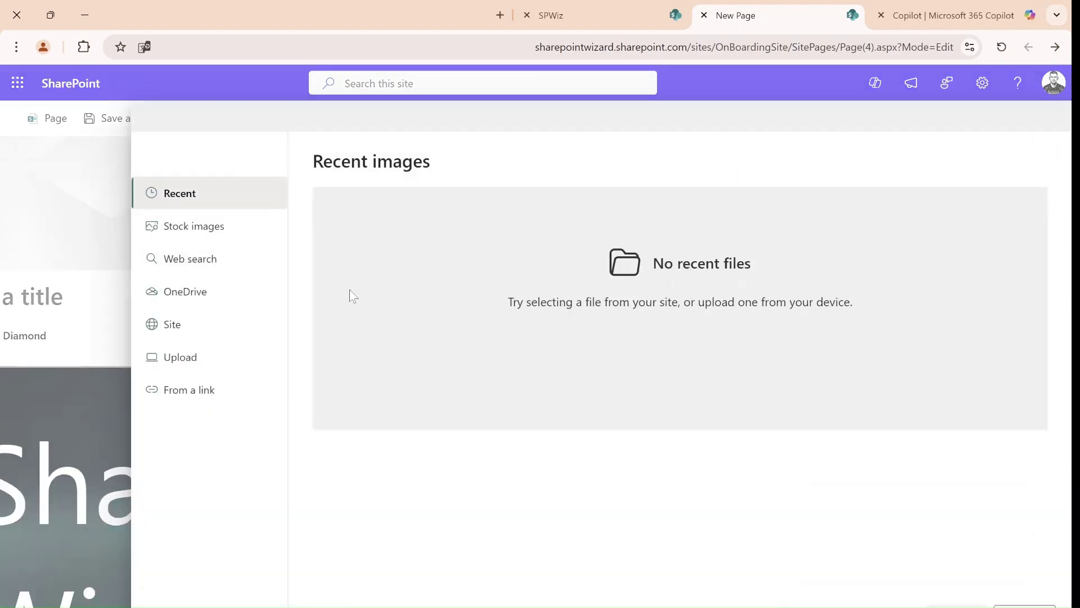
{"action": "left_click", "coordinate": [206, 226]}
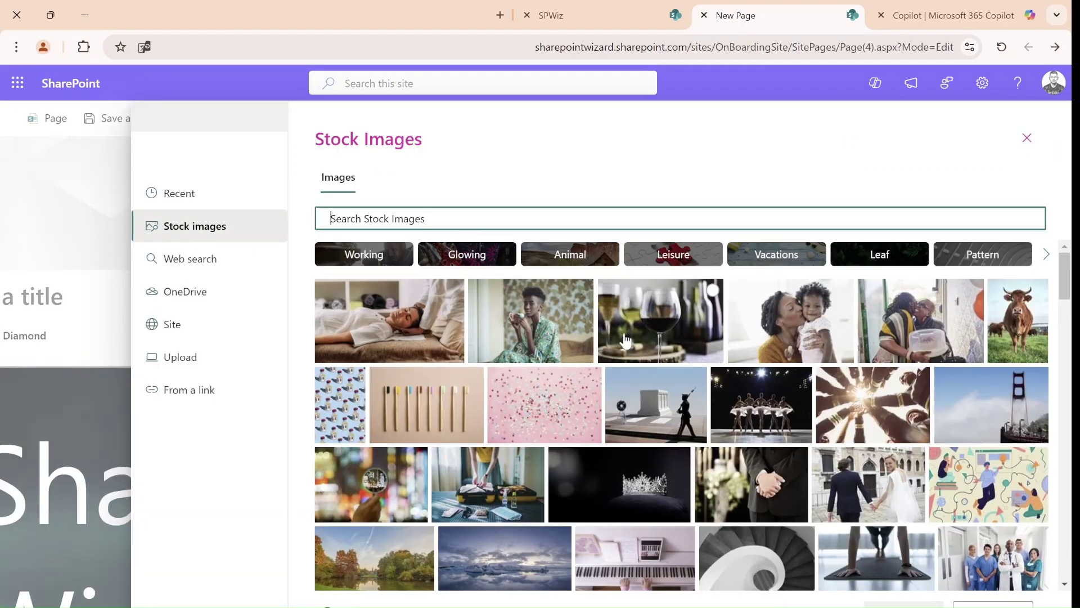
{"action": "left_click", "coordinate": [252, 176]}
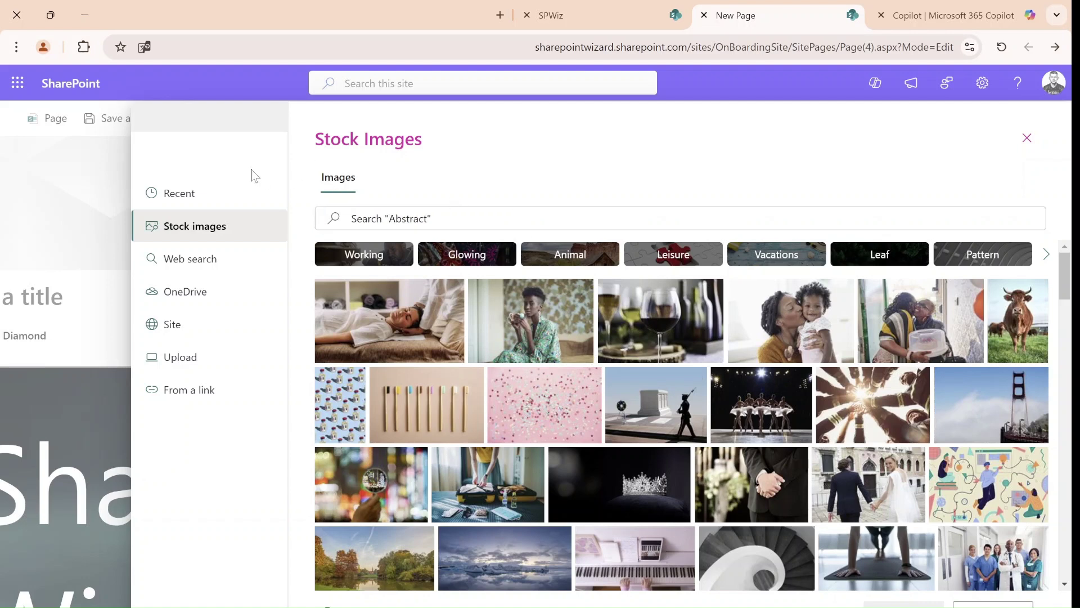
{"action": "left_click", "coordinate": [337, 219]}
{"action": "type", "text": "wiz"}
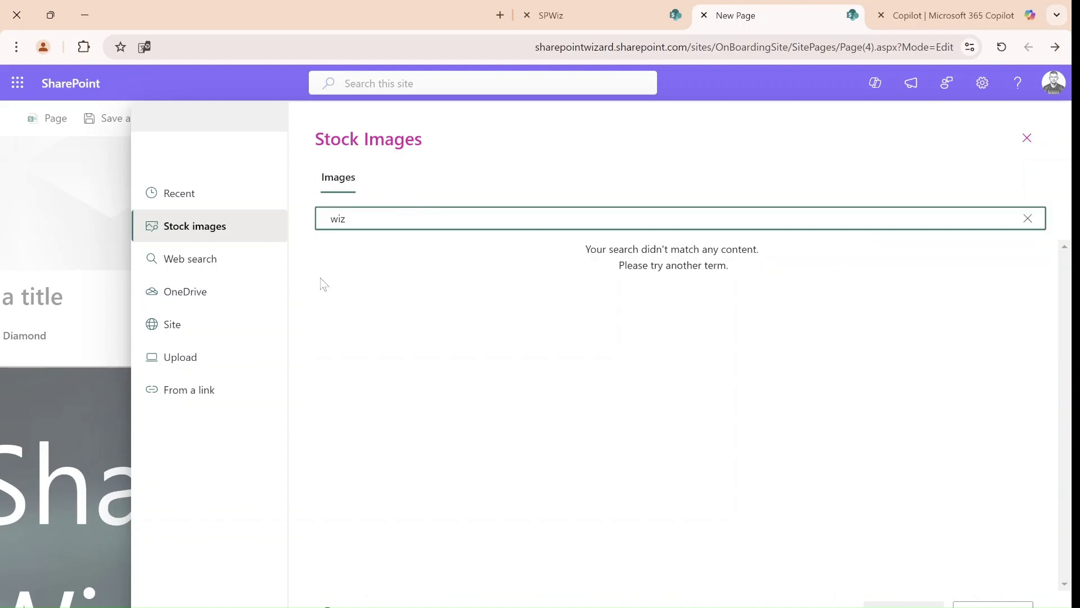
- Search the web images for "wiz" and insert the en.wikipedia.org photo of the performer in a black jacket against a green background
{"action": "left_click", "coordinate": [222, 261]}
{"action": "left_click", "coordinate": [410, 202]}
{"action": "type", "text": "wi"}
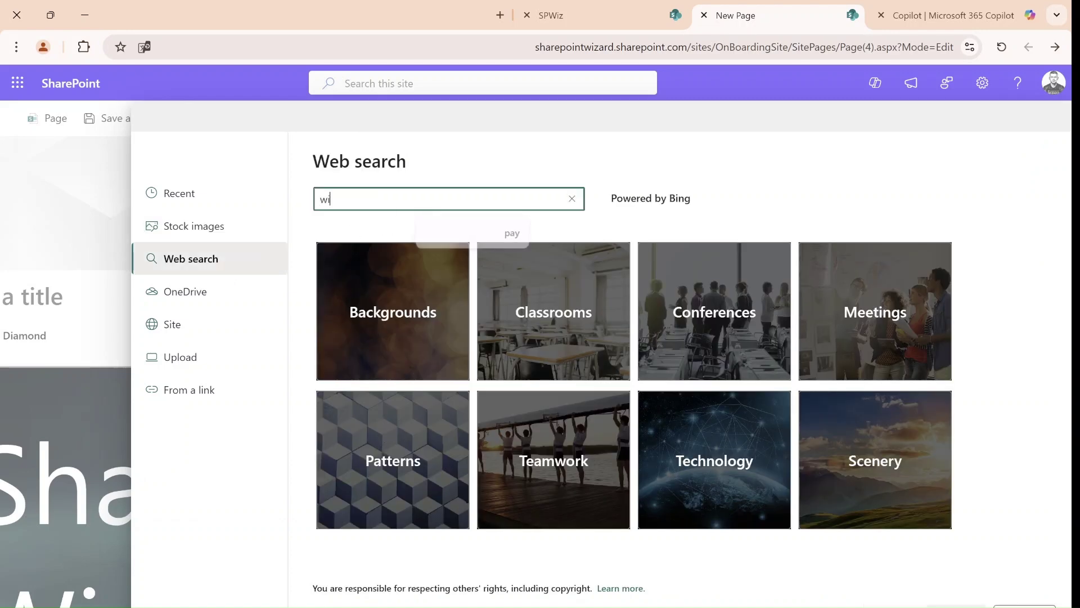
{"action": "type", "text": "z"}
{"action": "key", "text": "Return"}
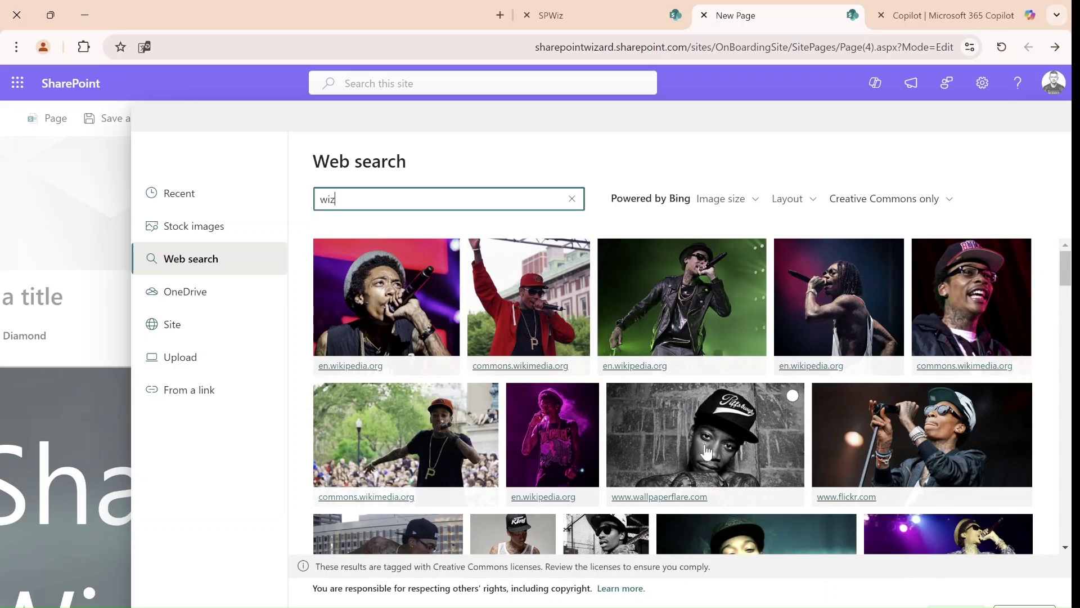
{"action": "left_click", "coordinate": [700, 292]}
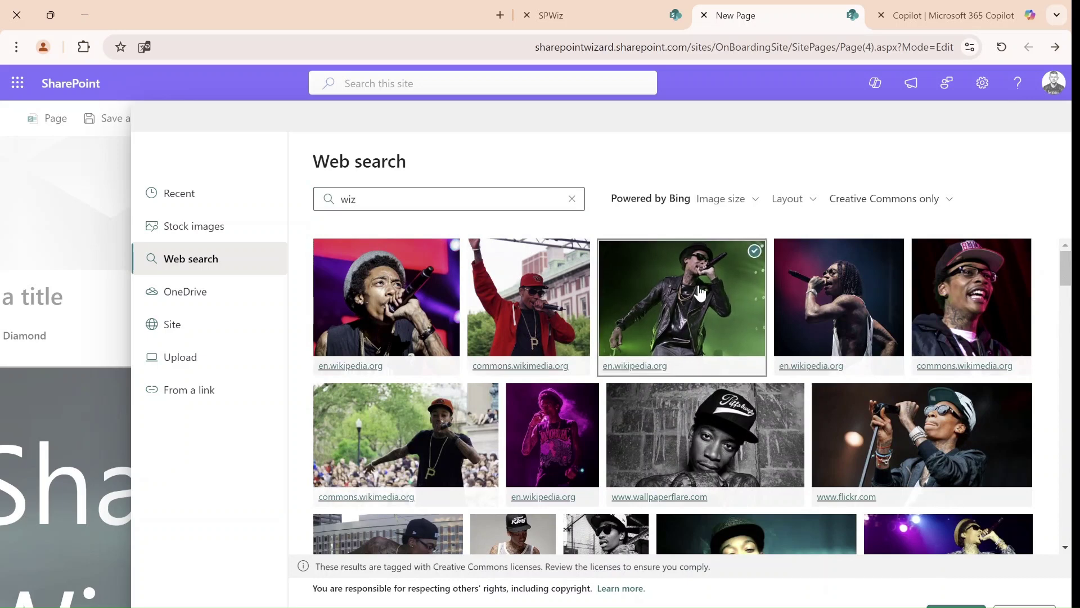
{"action": "left_click", "coordinate": [956, 605]}
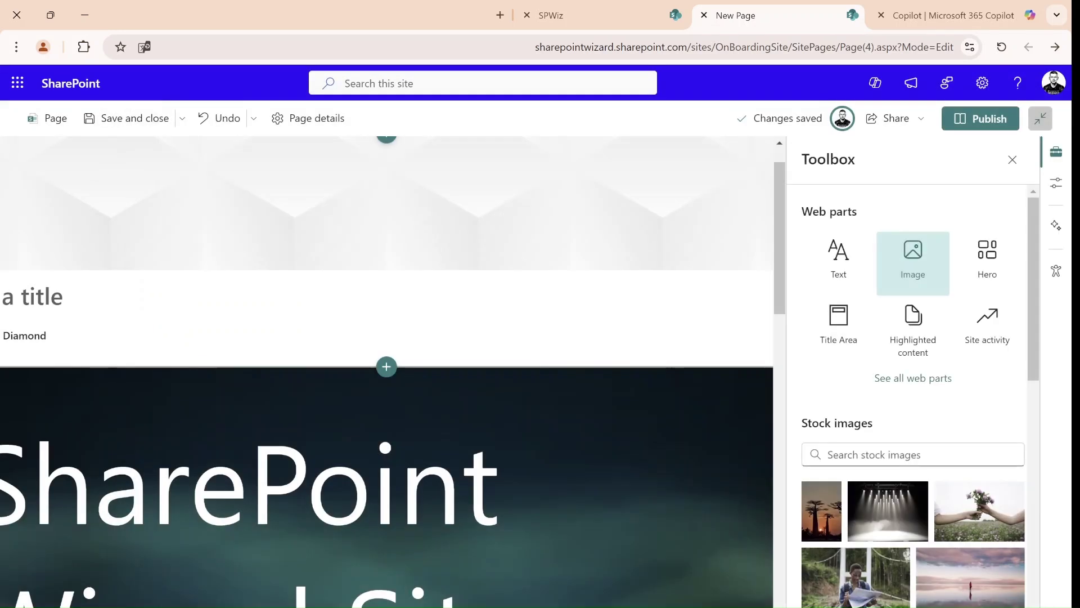
{"action": "scroll", "coordinate": [778, 291], "scroll_direction": "down", "scroll_amount": 3}
{"action": "scroll", "coordinate": [777, 291], "scroll_direction": "down", "scroll_amount": 4}
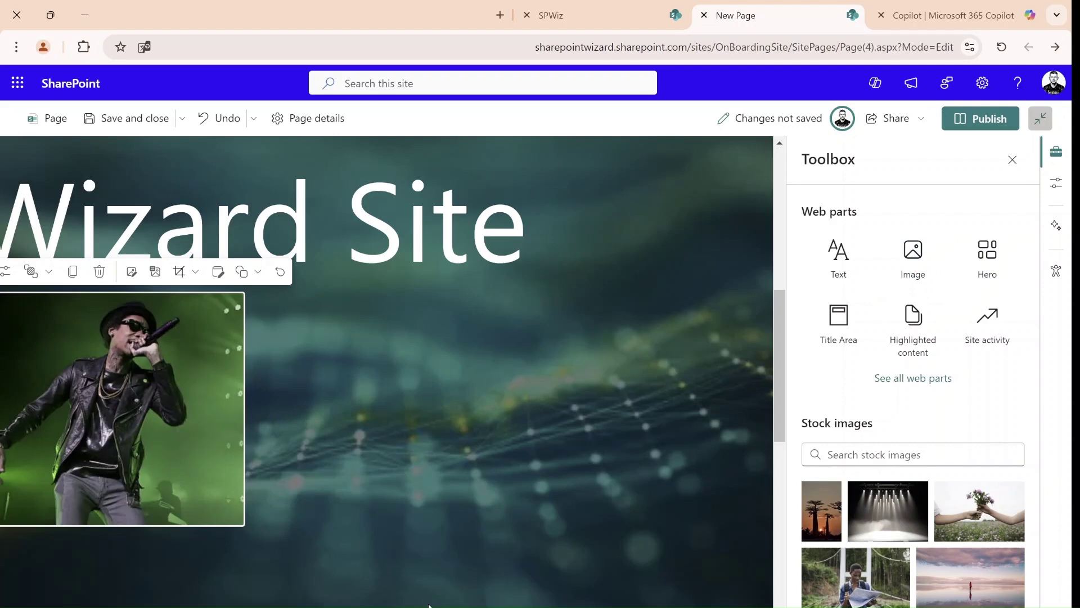
- Move the performer photo beside the "SharePoint Wizard Site" heading, near the section's upper right corner
{"action": "scroll", "coordinate": [386, 372], "scroll_direction": "left", "scroll_amount": 2}
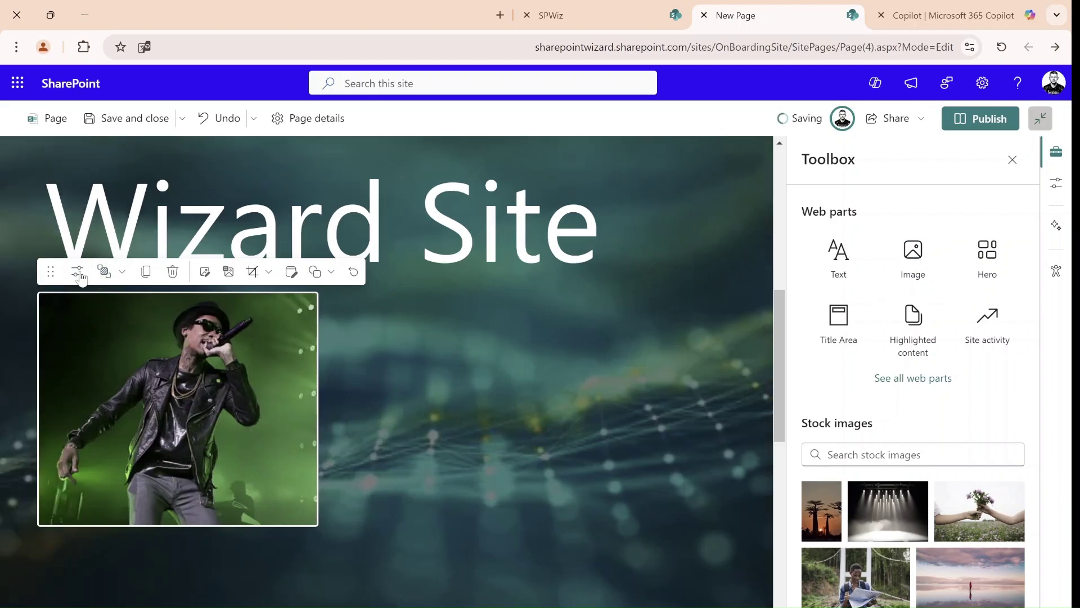
{"action": "left_click_drag", "start_coordinate": [50, 272], "coordinate": [661, 176]}
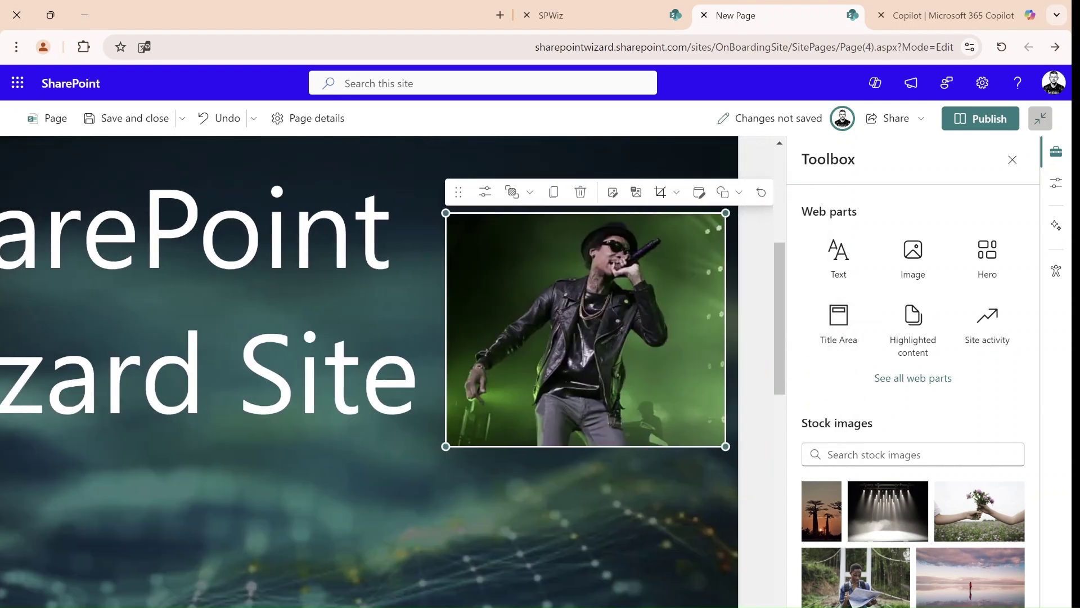
{"action": "left_click_drag", "start_coordinate": [724, 211], "coordinate": [788, 287]}
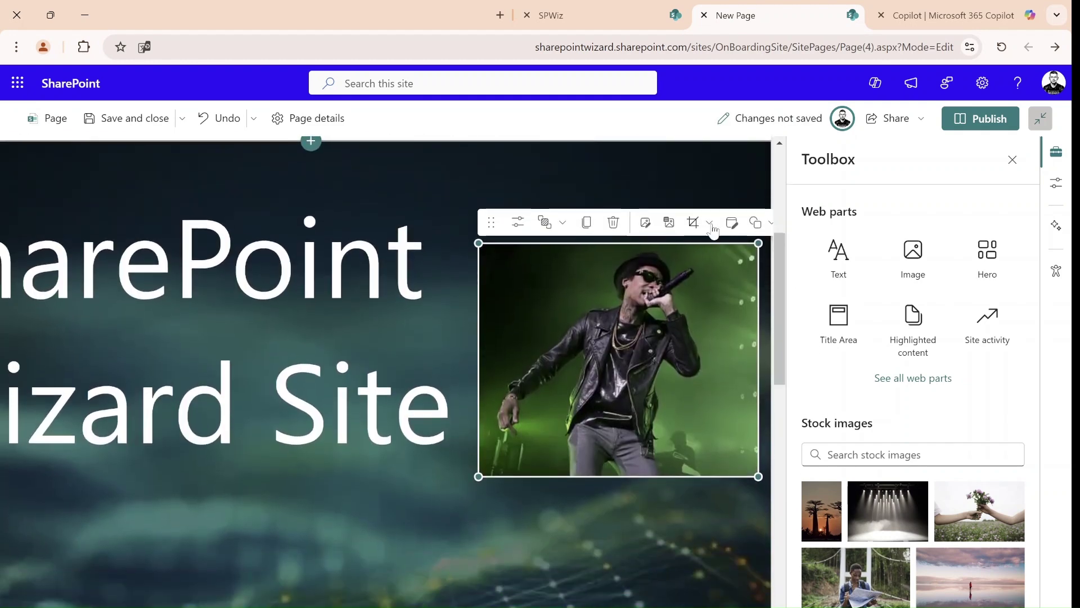
- Overlay the text "Hello You" on the performer photo and give the photo a Circle shape
{"action": "left_click", "coordinate": [669, 223]}
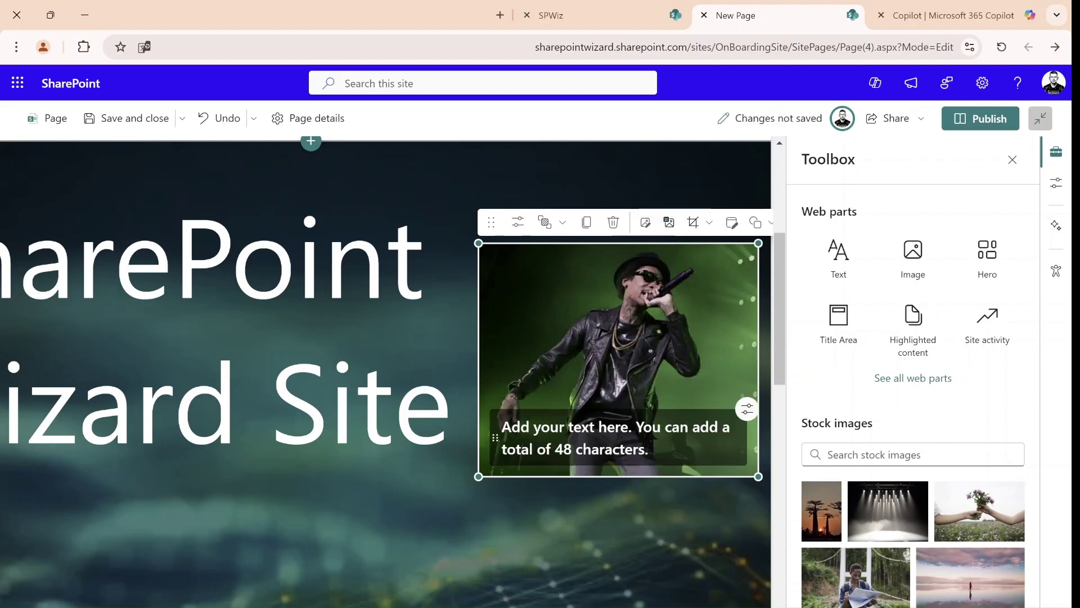
{"action": "type", "text": "Hello You"}
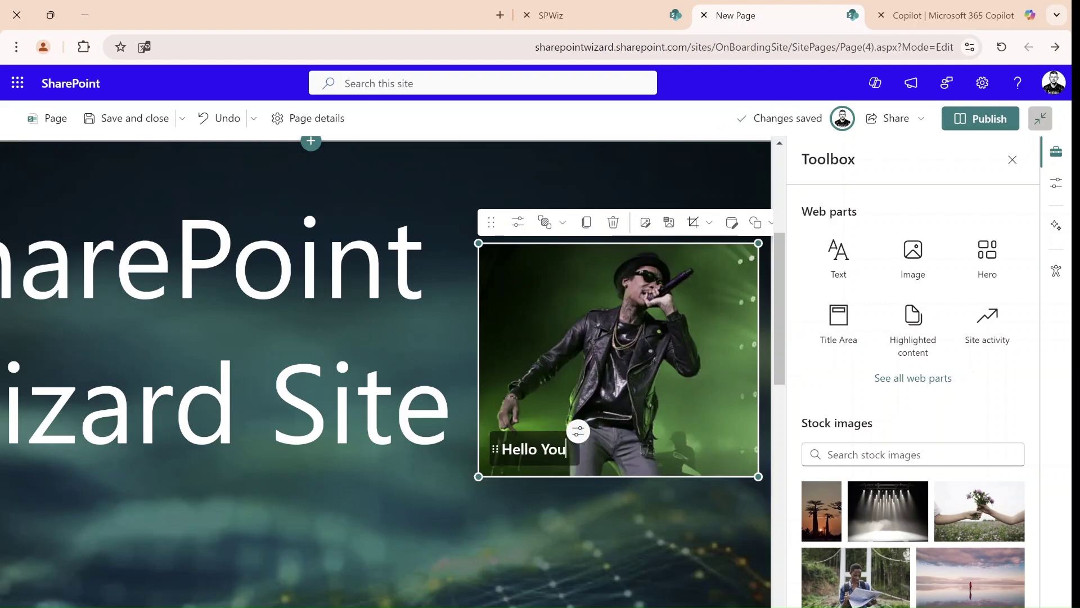
{"action": "left_click", "coordinate": [754, 223]}
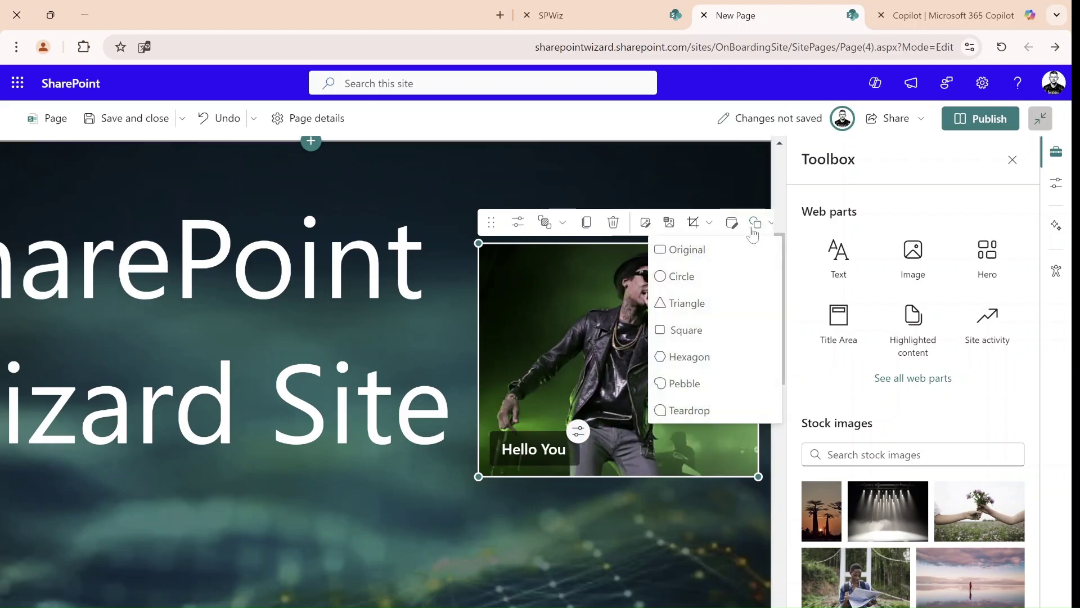
{"action": "left_click", "coordinate": [685, 277]}
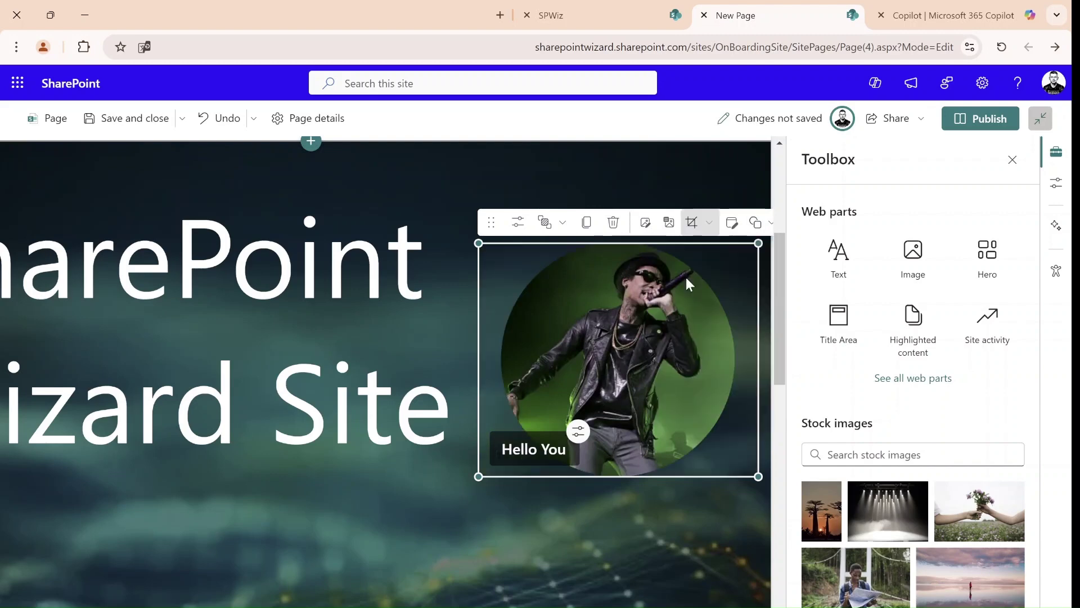
{"action": "left_click", "coordinate": [701, 503]}
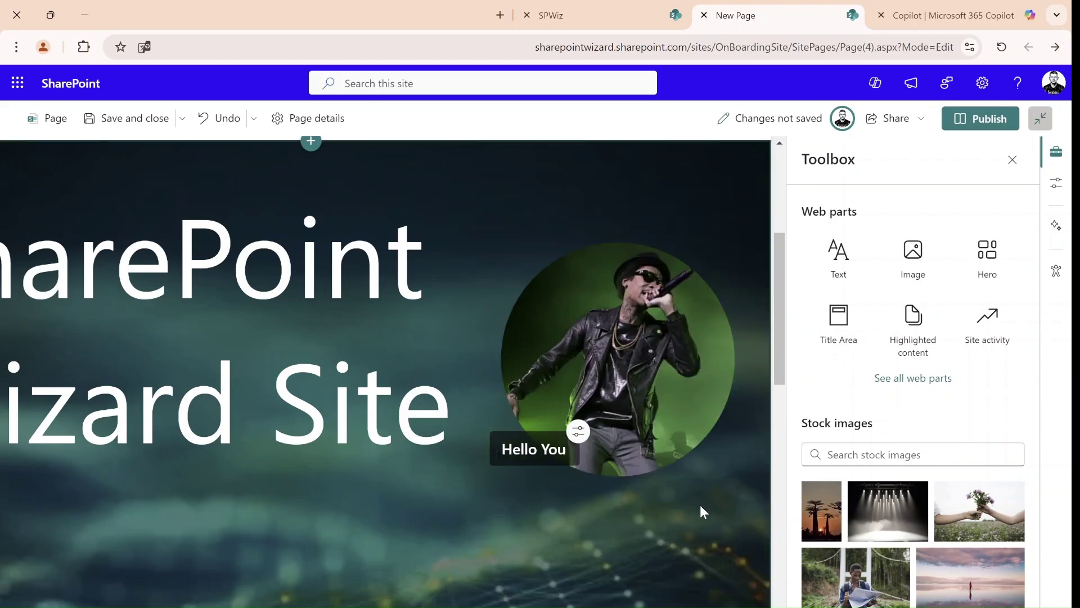
- Examine the circular photo's further options and image properties, and check the design ideas for the section
{"action": "left_click", "coordinate": [619, 287]}
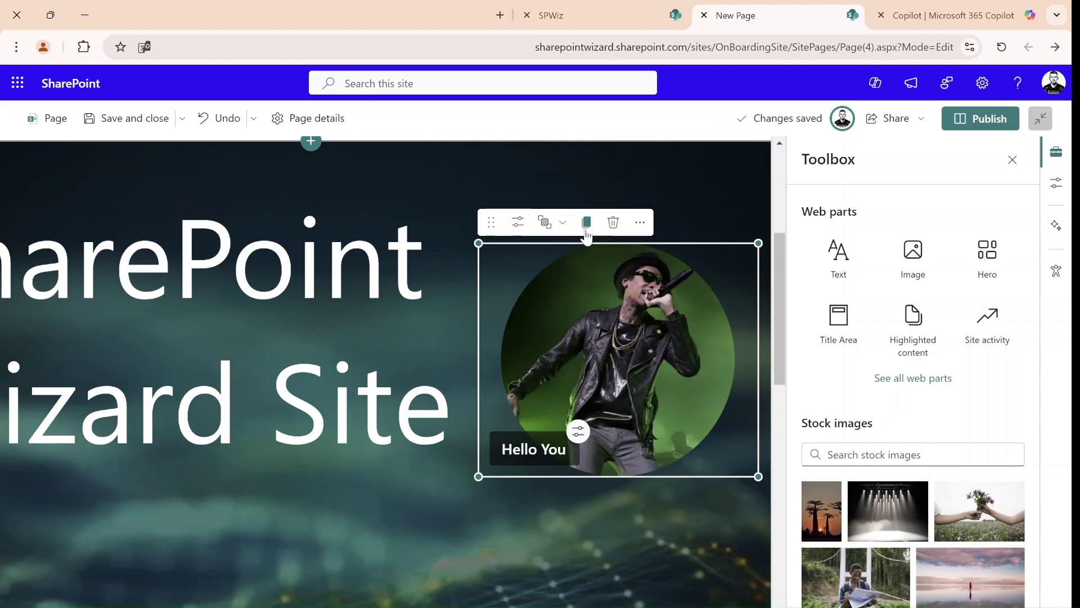
{"action": "left_click", "coordinate": [640, 222]}
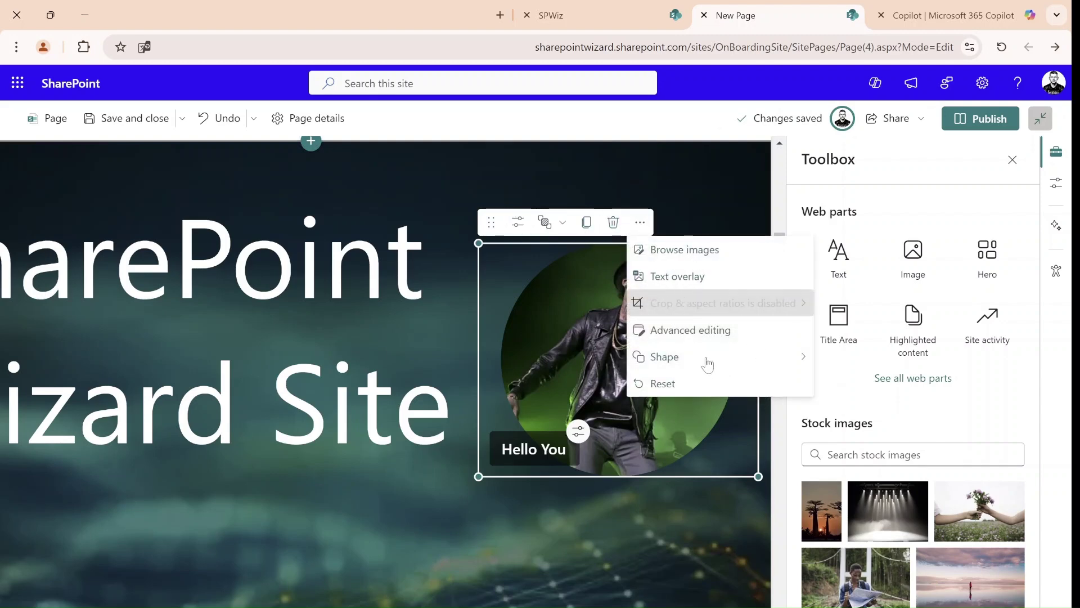
{"action": "left_click", "coordinate": [704, 385]}
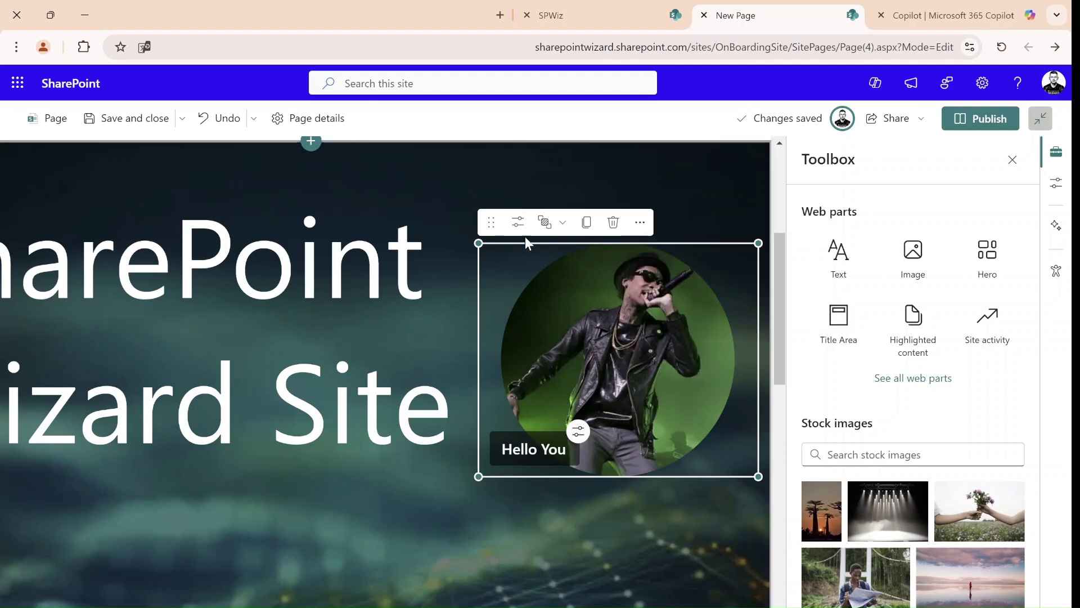
{"action": "left_click", "coordinate": [515, 224]}
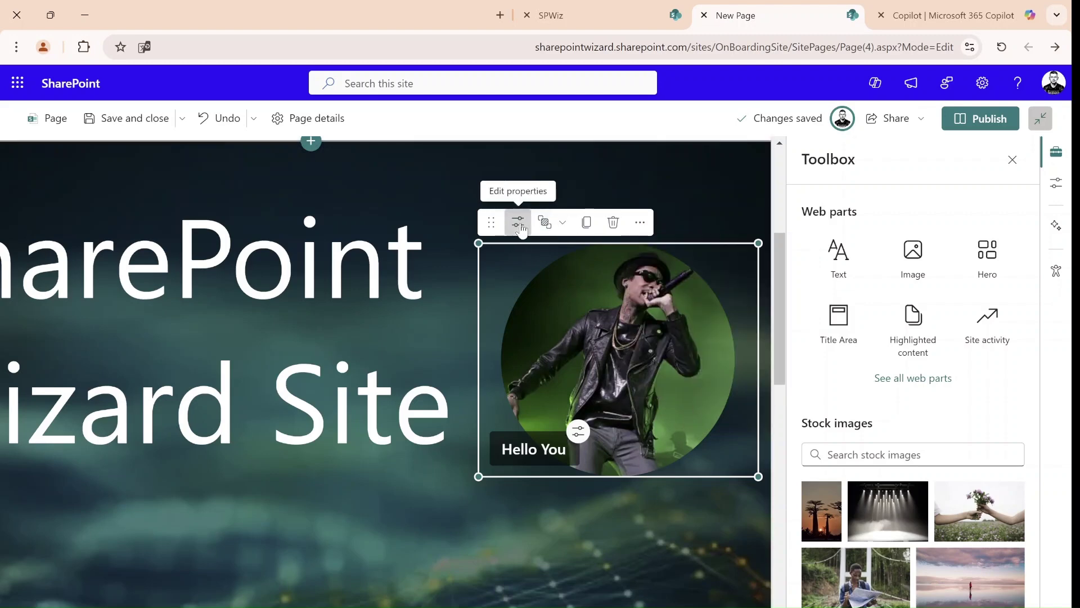
{"action": "left_click", "coordinate": [580, 404]}
{"action": "left_click", "coordinate": [580, 404]}
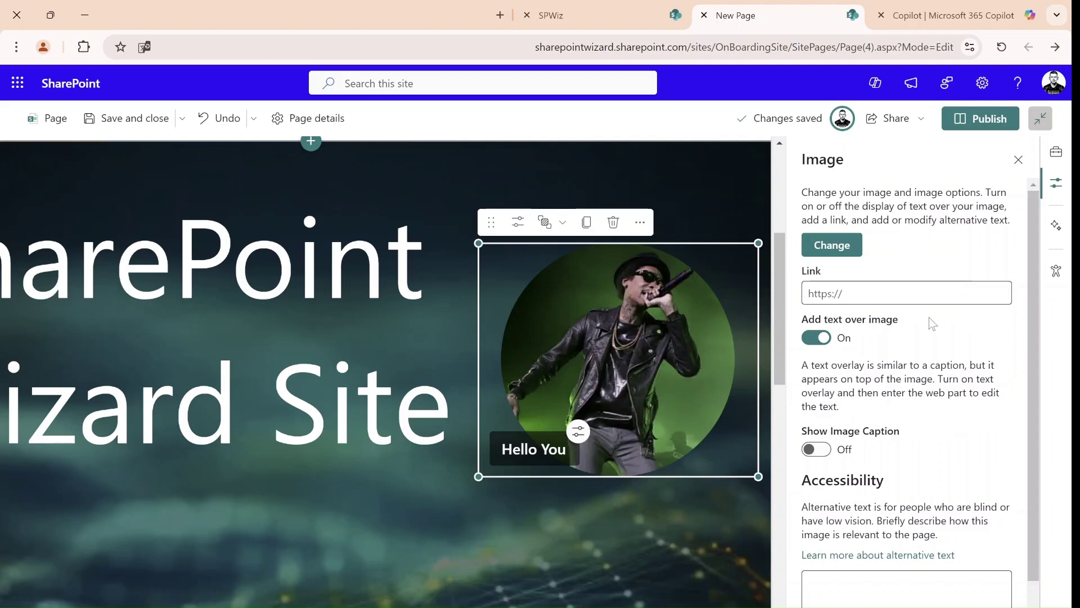
{"action": "left_click", "coordinate": [1056, 228]}
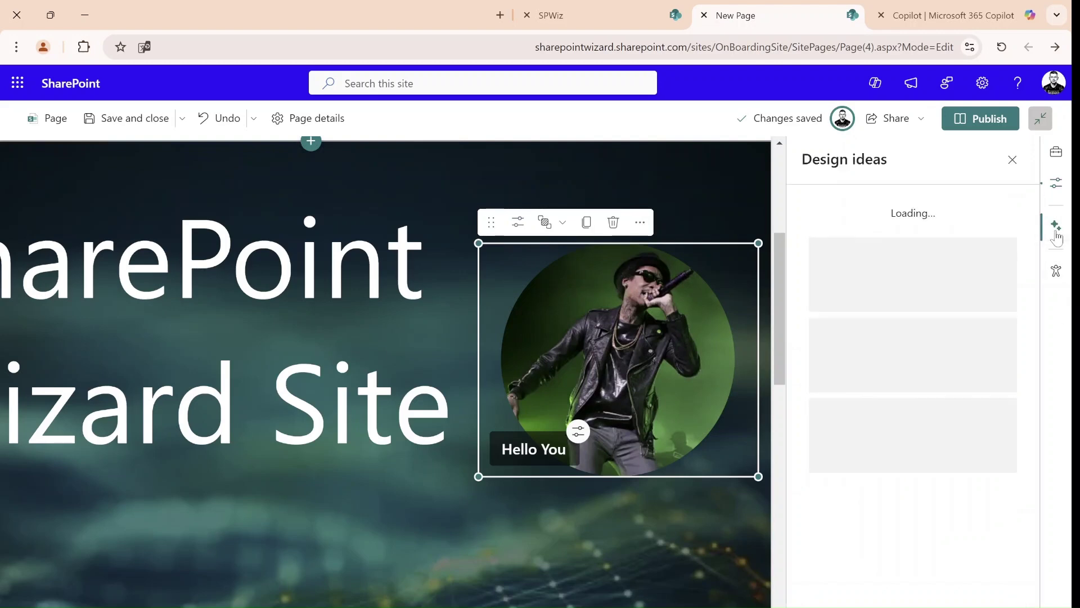
{"action": "left_click", "coordinate": [286, 549]}
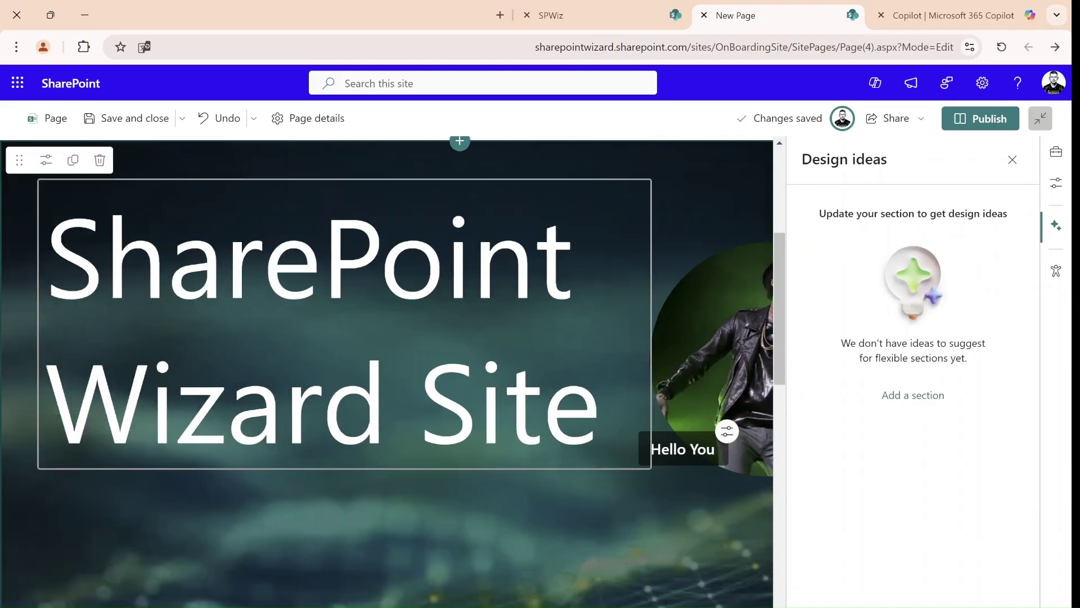
- Switch to the SPWiz page and look through its heading, description and wizard picture
{"action": "left_click", "coordinate": [611, 15]}
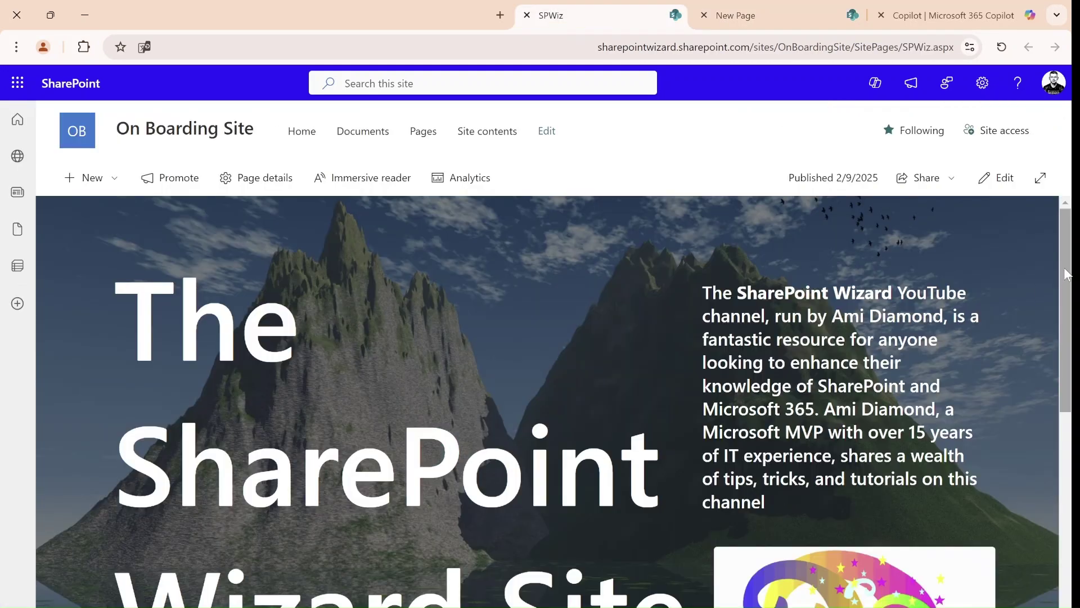
{"action": "left_click_drag", "start_coordinate": [1072, 247], "coordinate": [1069, 165]}
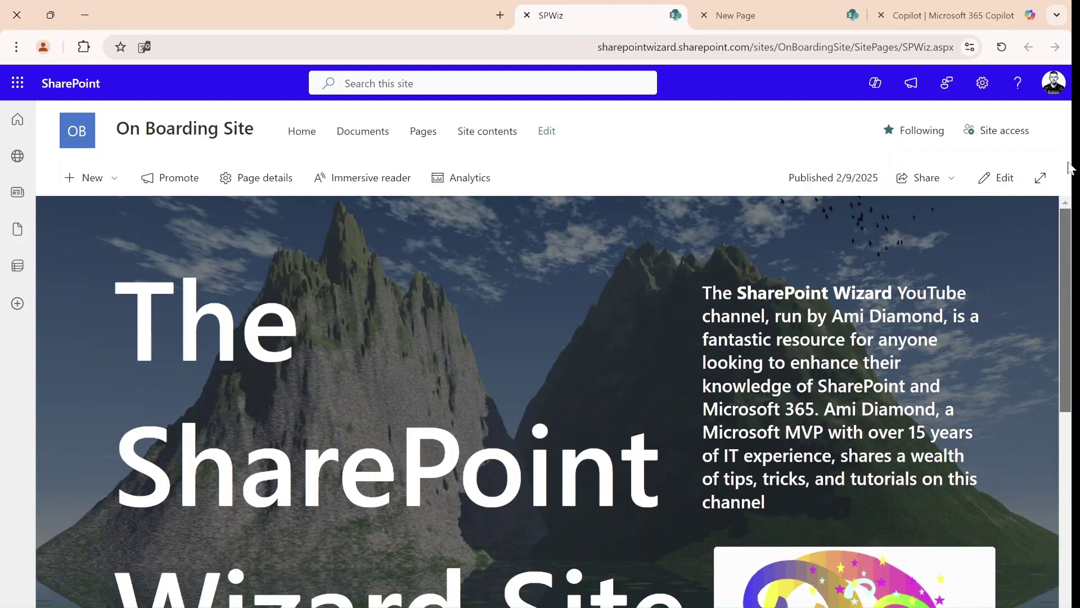
{"action": "left_click_drag", "start_coordinate": [1064, 250], "coordinate": [1063, 290]}
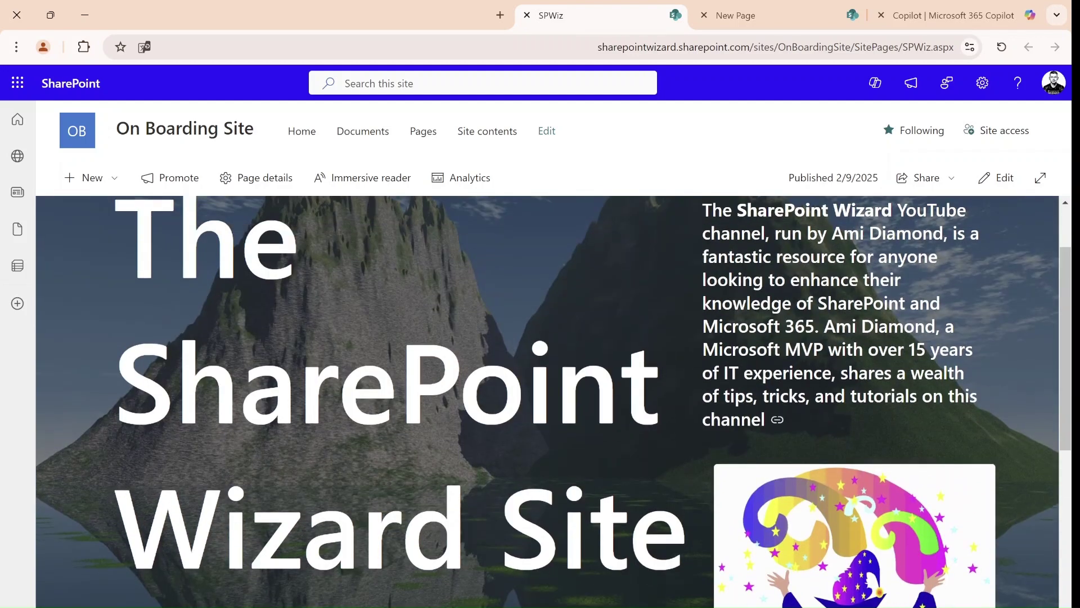
{"action": "left_click_drag", "start_coordinate": [1064, 281], "coordinate": [1064, 392]}
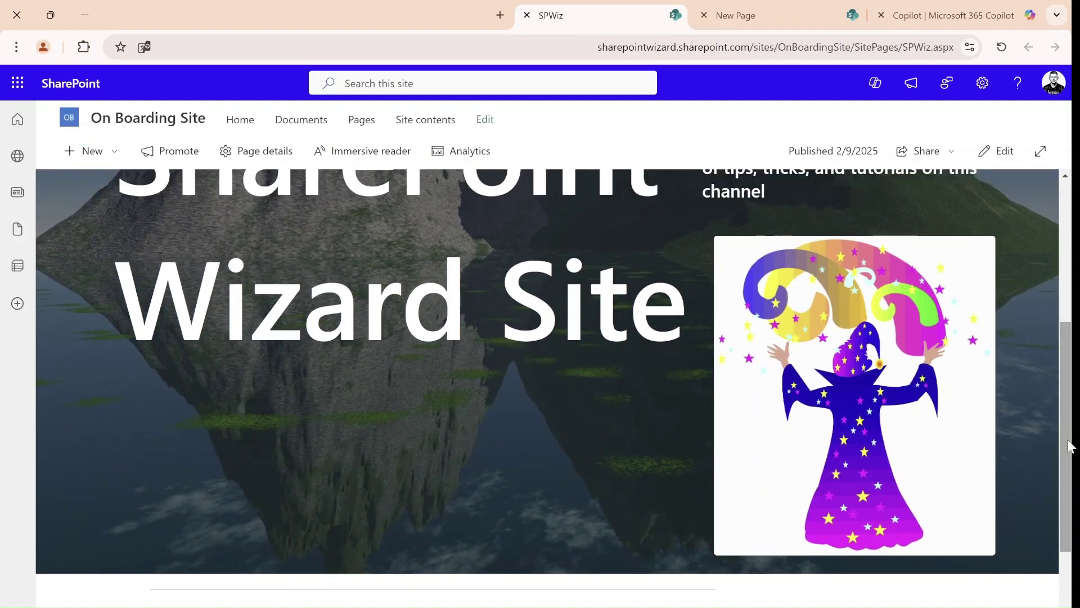
{"action": "left_click_drag", "start_coordinate": [1071, 444], "coordinate": [1073, 218]}
- Return to the New Page and review the section's background settings, the available web parts and the heading's text block
{"action": "left_click", "coordinate": [751, 16]}
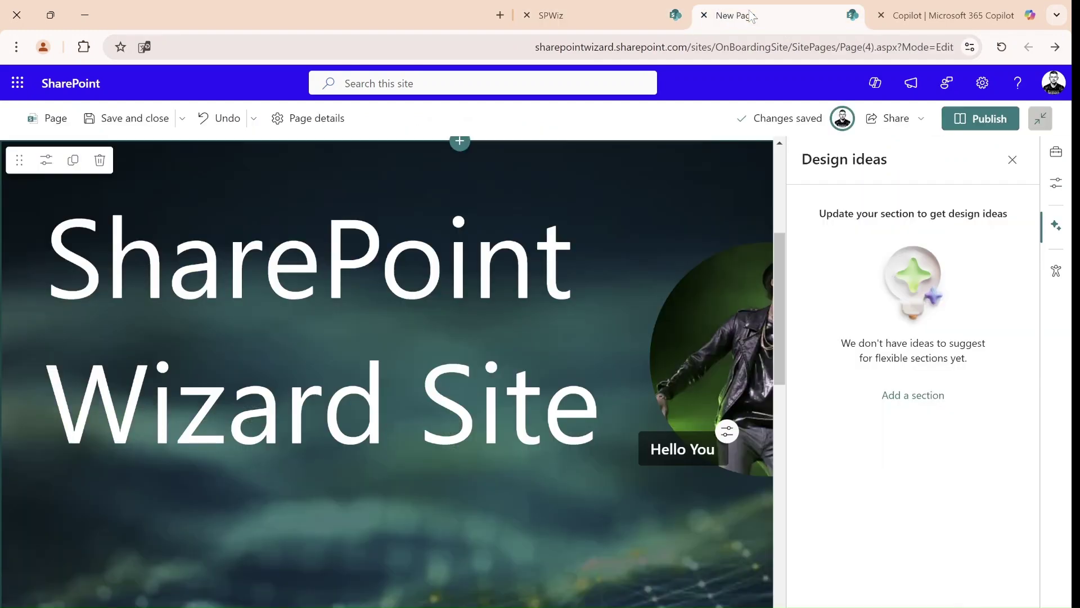
{"action": "left_click", "coordinate": [1011, 161]}
{"action": "left_click", "coordinate": [1056, 184]}
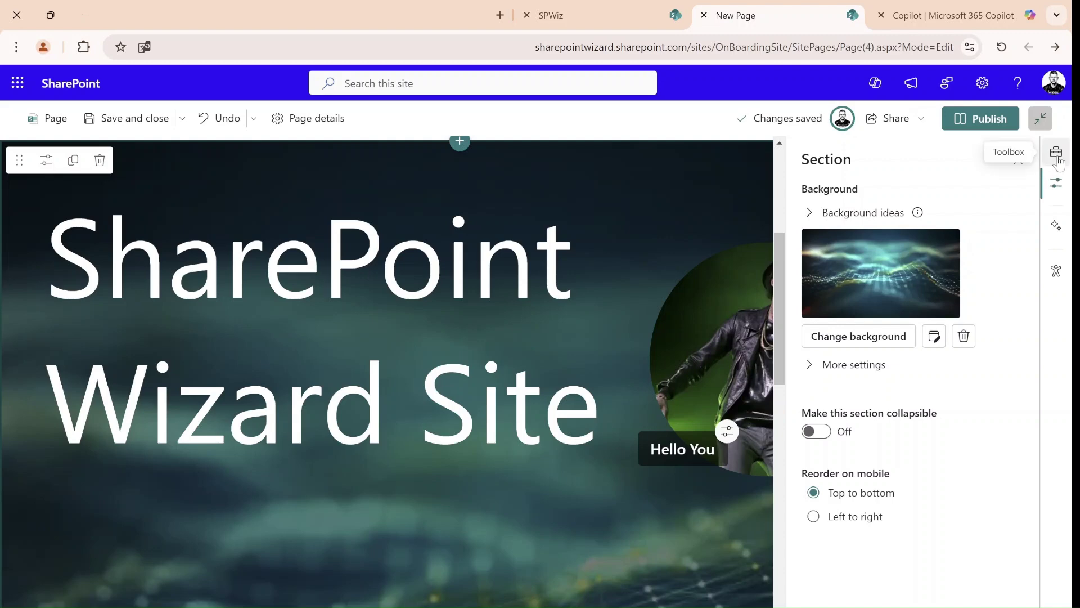
{"action": "left_click", "coordinate": [1057, 157]}
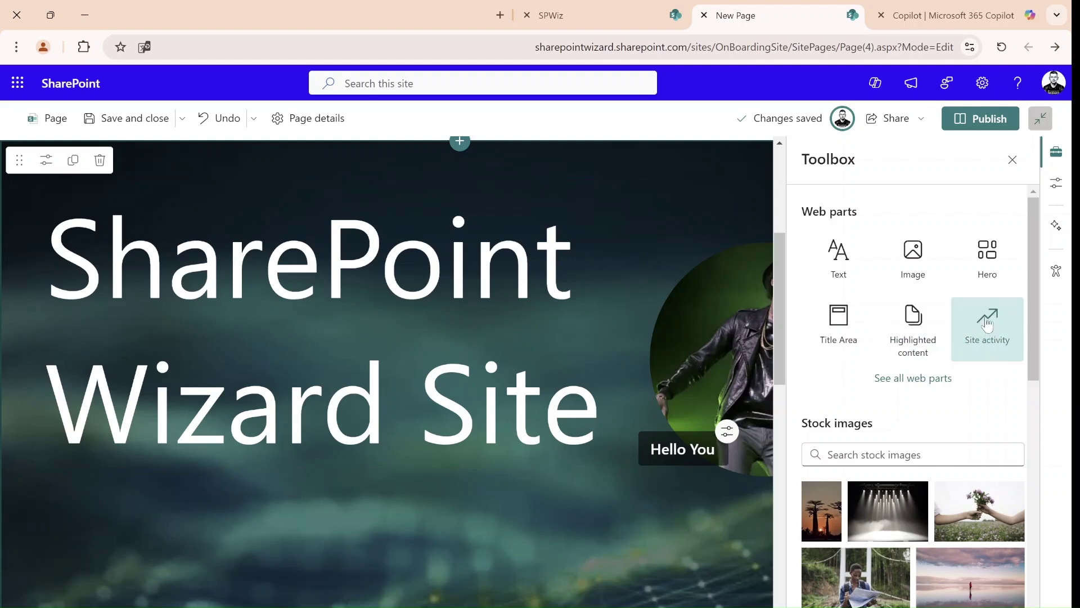
{"action": "left_click", "coordinate": [534, 253]}
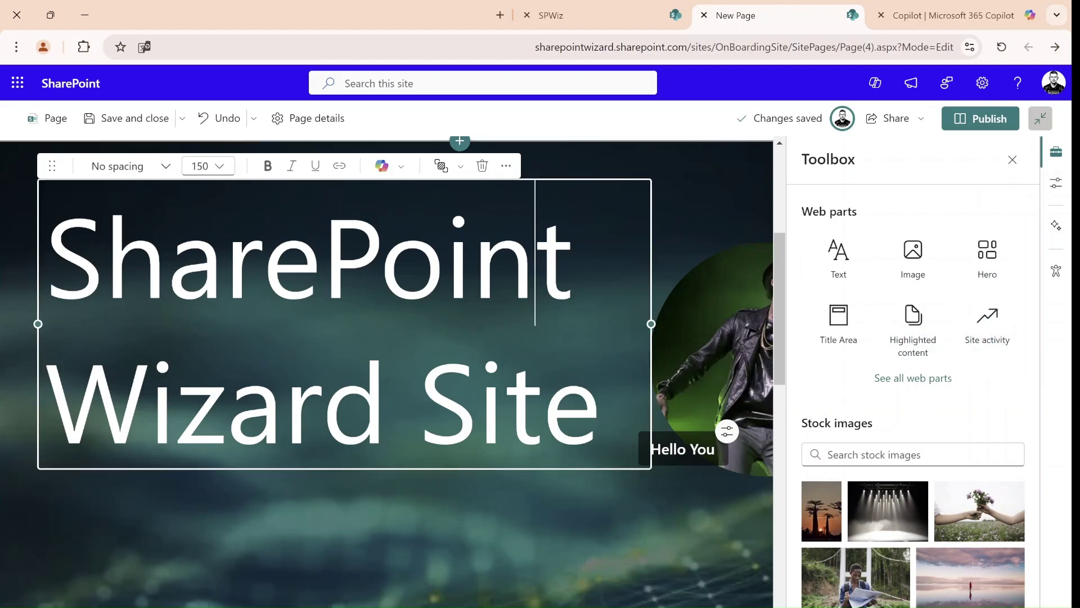
{"action": "left_click", "coordinate": [242, 496]}
- Add a Flexible section directly below the section with the background image
{"action": "left_click_drag", "start_coordinate": [775, 272], "coordinate": [741, 474]}
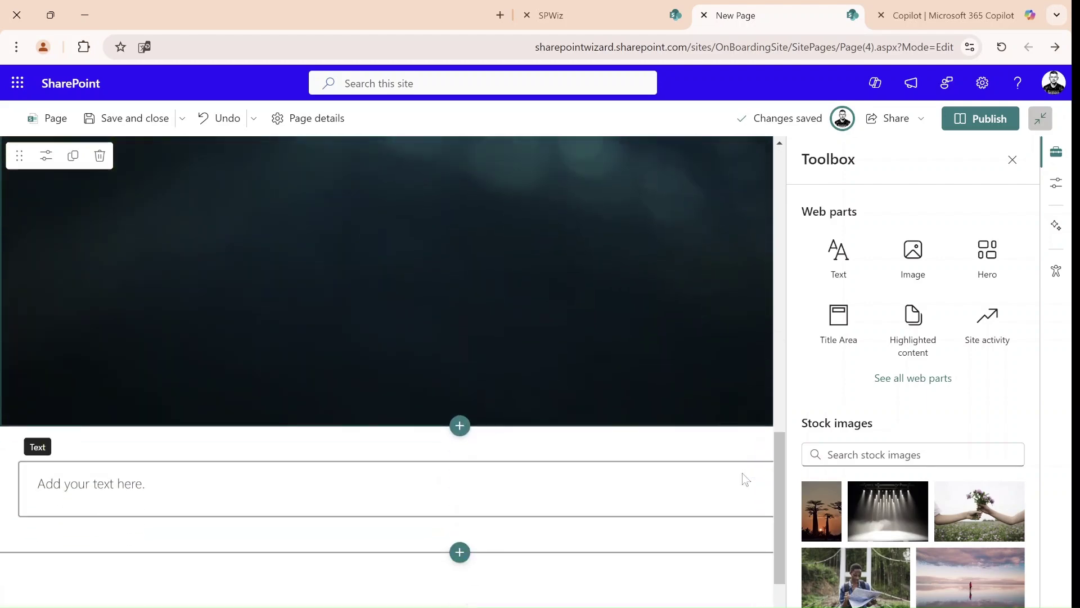
{"action": "left_click", "coordinate": [461, 426]}
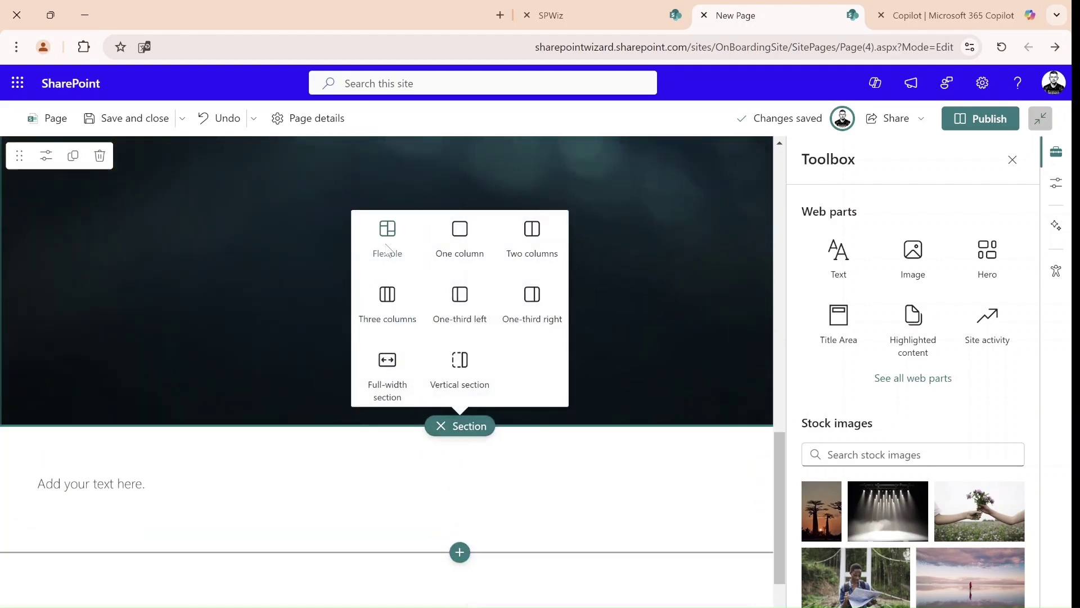
{"action": "left_click", "coordinate": [456, 250]}
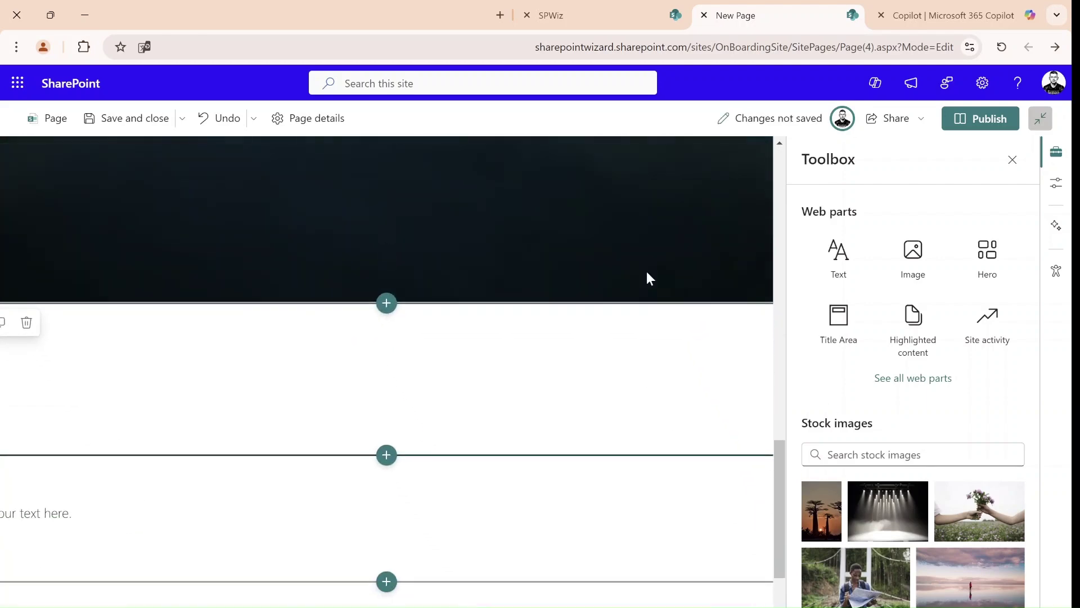
- Insert the "Annual Summit Recap" section template below the new empty section
{"action": "left_click", "coordinate": [1058, 184]}
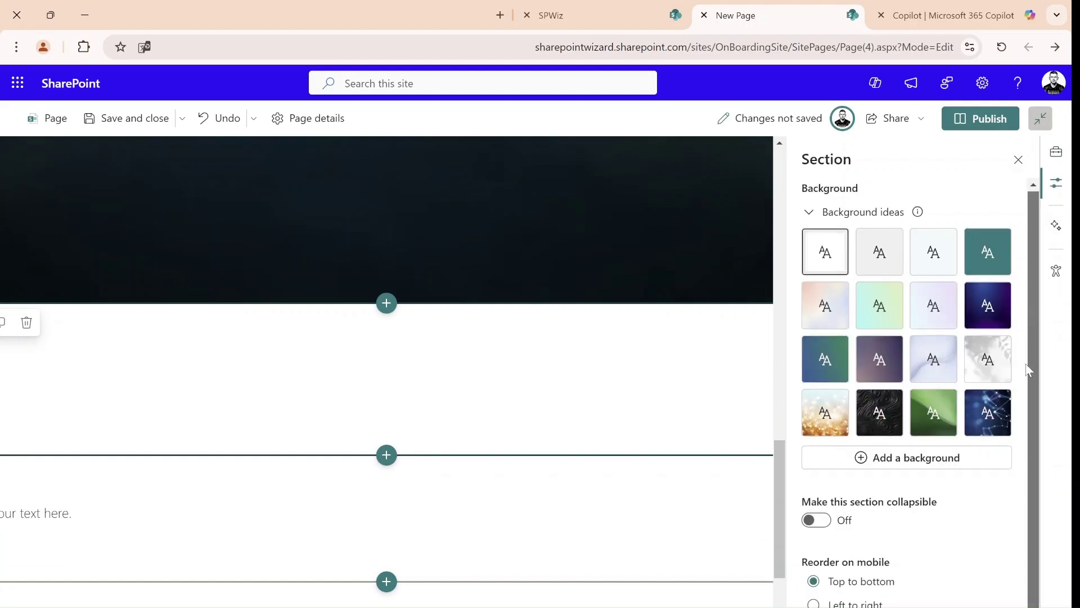
{"action": "left_click", "coordinate": [1057, 159]}
{"action": "left_click_drag", "start_coordinate": [1034, 305], "coordinate": [1026, 479]}
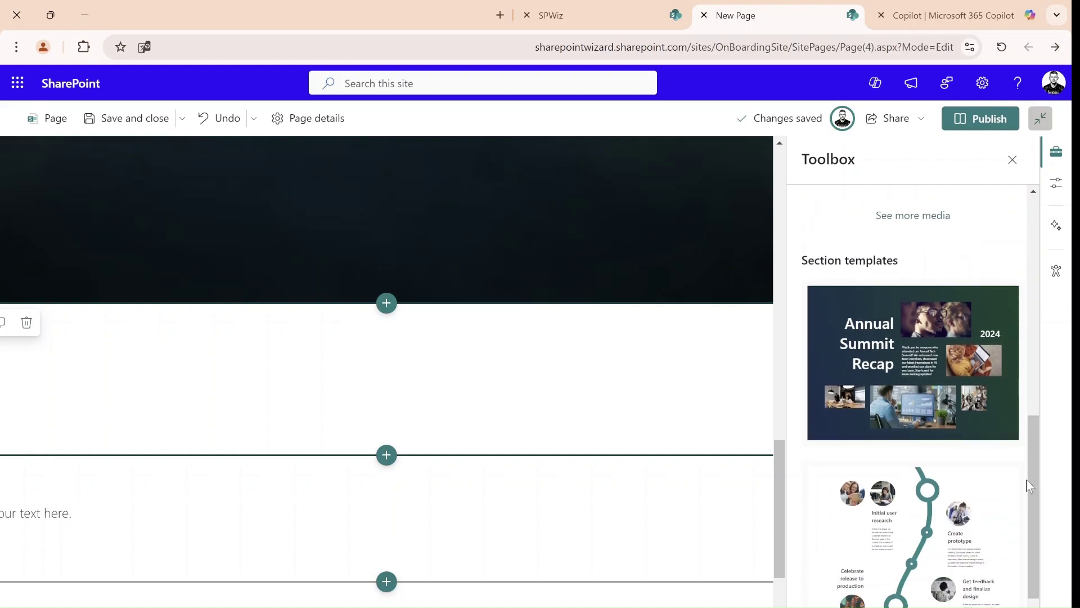
{"action": "left_click", "coordinate": [930, 373]}
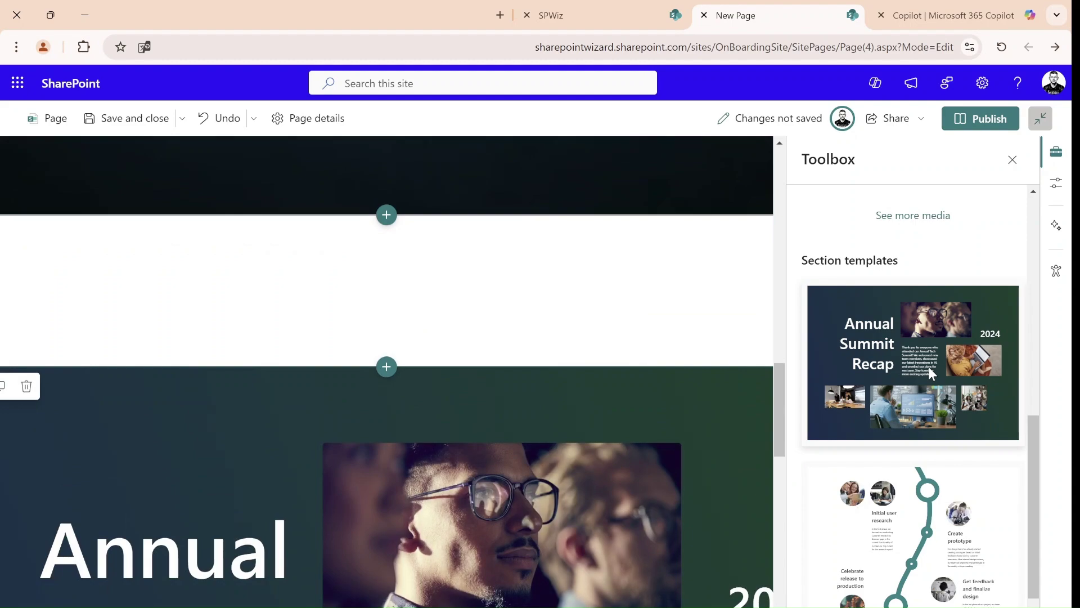
- Shrink the photo of the man with glasses in the "Annual Summit Recap" section to about four-fifths of its size
{"action": "left_click_drag", "start_coordinate": [781, 393], "coordinate": [780, 455]}
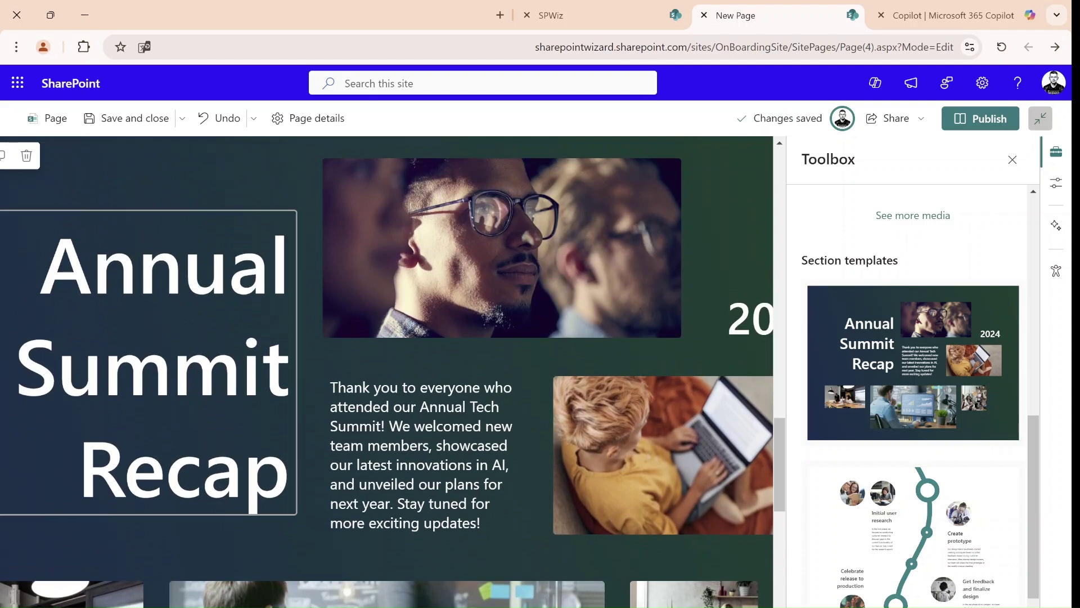
{"action": "left_click", "coordinate": [102, 363]}
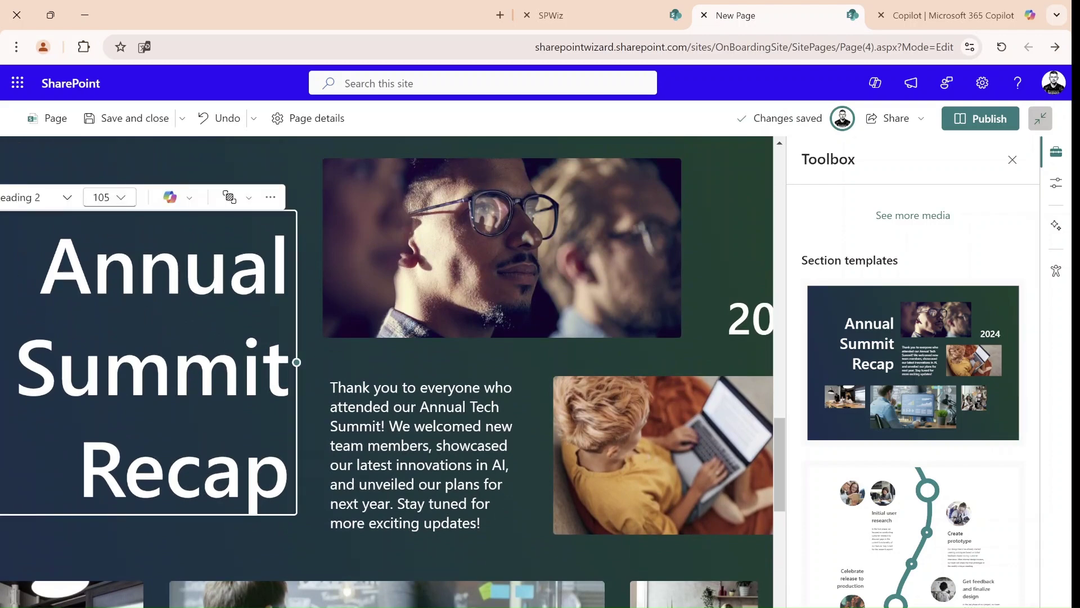
{"action": "left_click", "coordinate": [563, 450]}
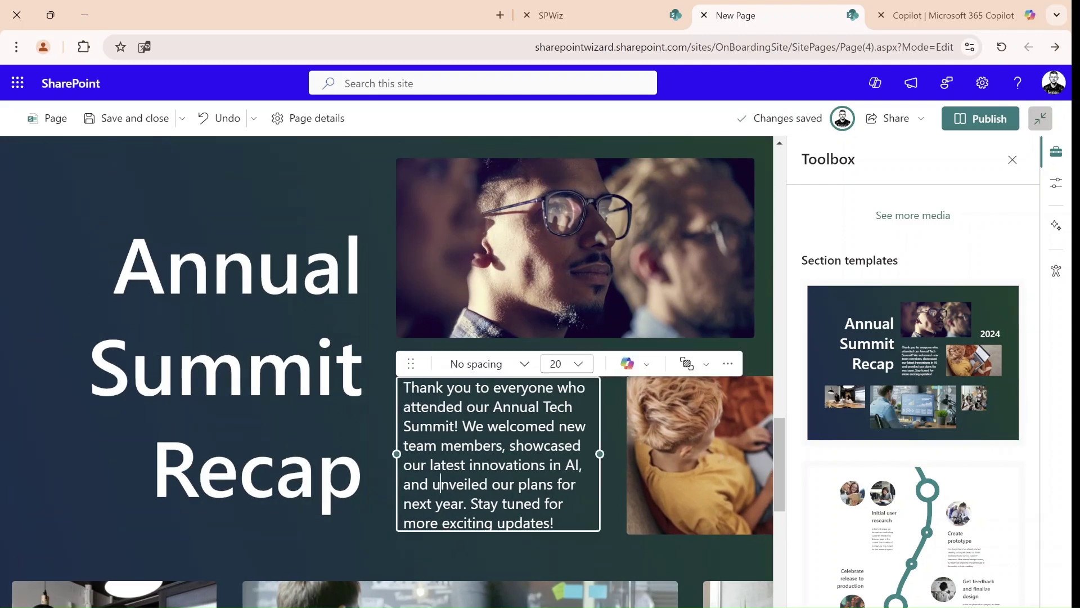
{"action": "left_click", "coordinate": [694, 447]}
{"action": "left_click", "coordinate": [606, 228]}
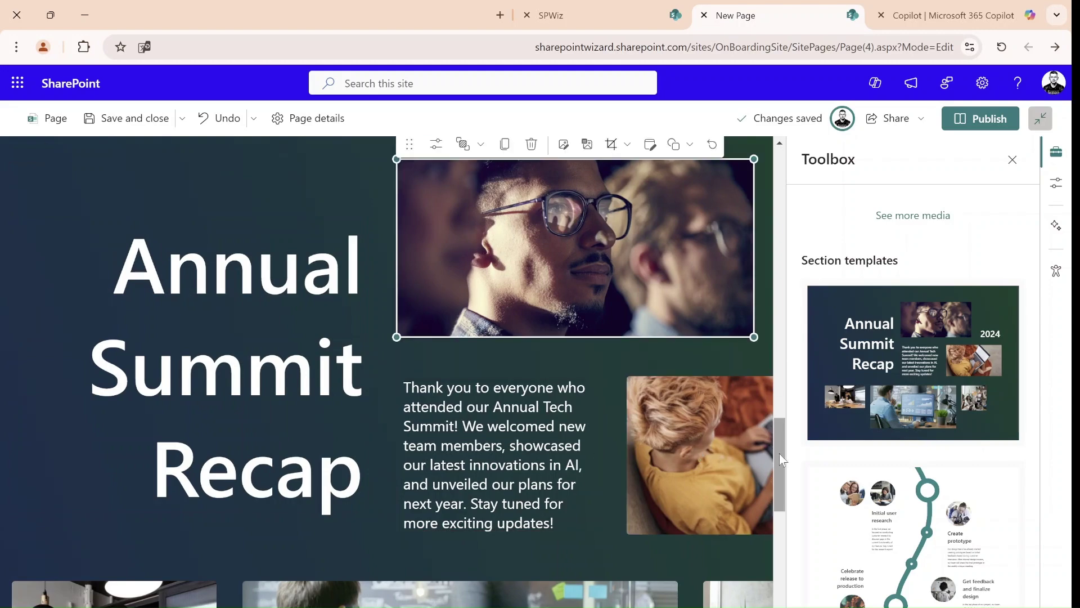
{"action": "left_click_drag", "start_coordinate": [753, 335], "coordinate": [588, 304]}
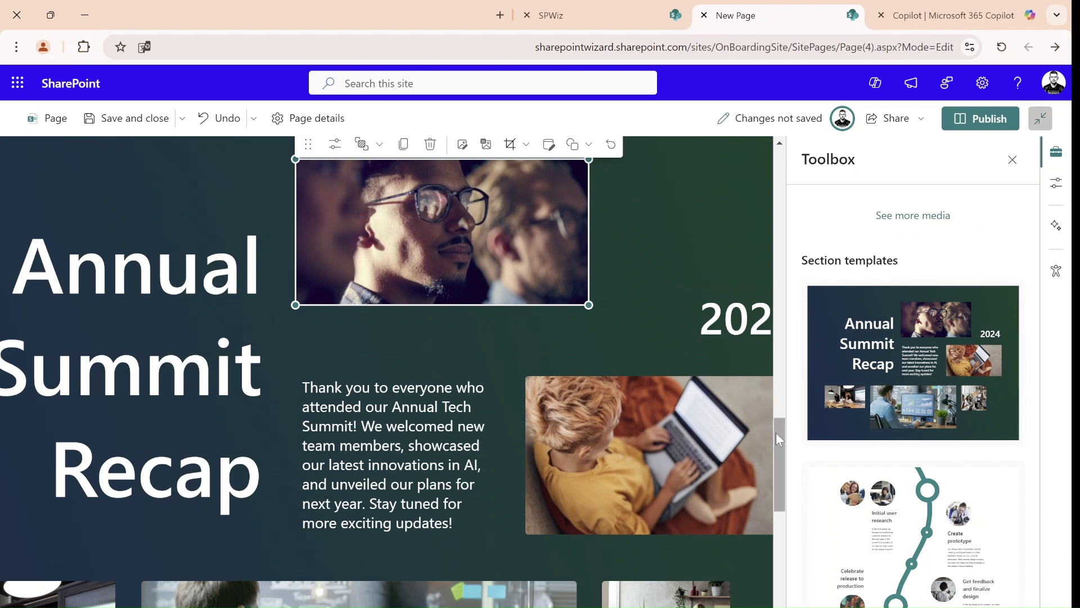
{"action": "left_click_drag", "start_coordinate": [776, 438], "coordinate": [784, 498]}
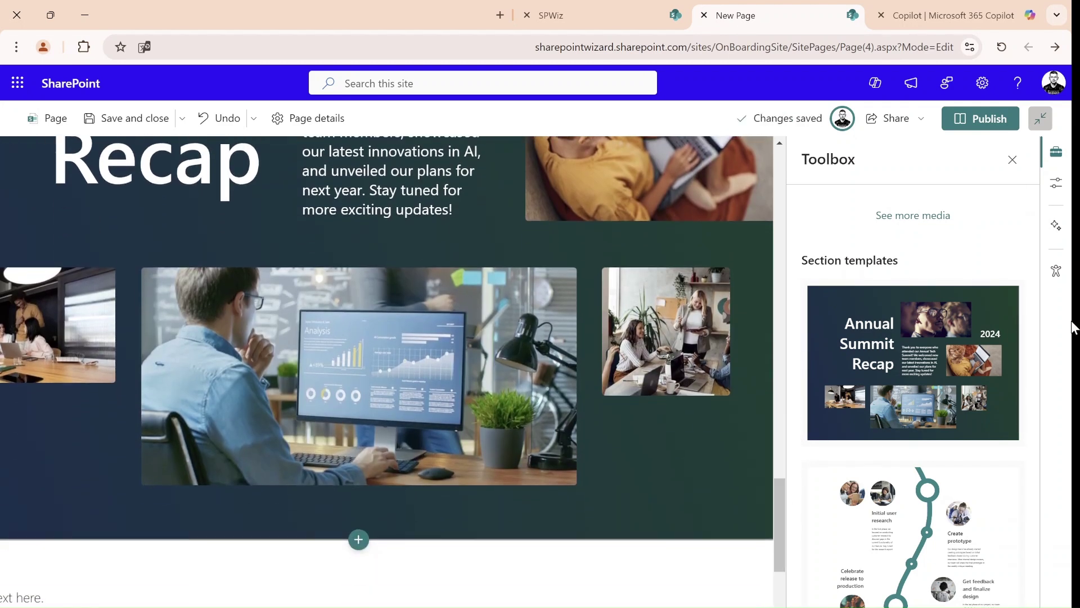
- Insert the project timeline section template that starts with "Initial user research" below the "Annual Summit Recap" section
{"action": "left_click_drag", "start_coordinate": [1031, 447], "coordinate": [1030, 488]}
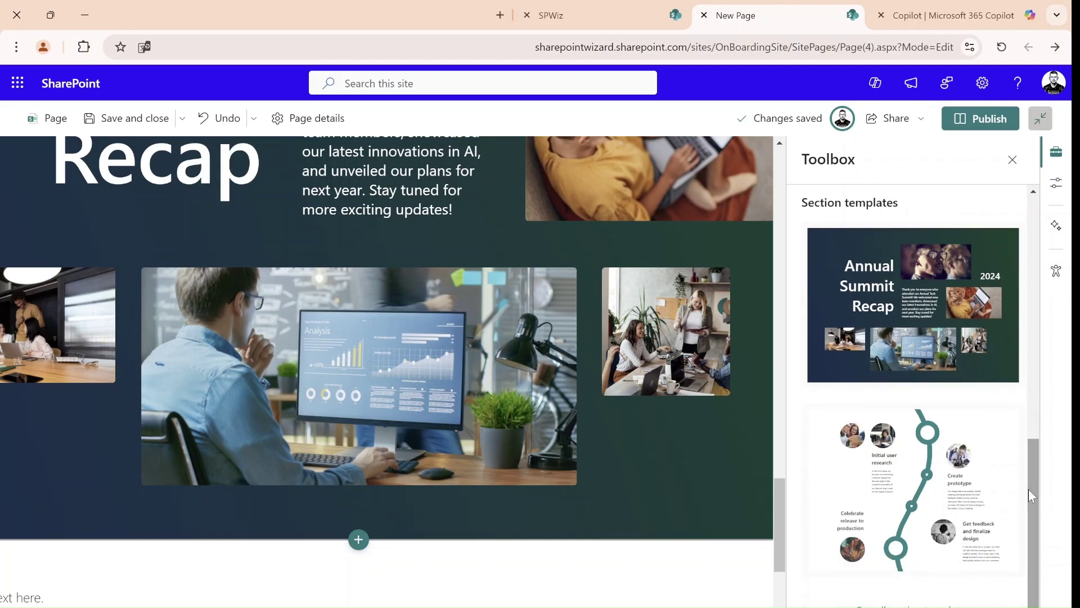
{"action": "left_click", "coordinate": [954, 502]}
{"action": "left_click_drag", "start_coordinate": [780, 431], "coordinate": [775, 477]}
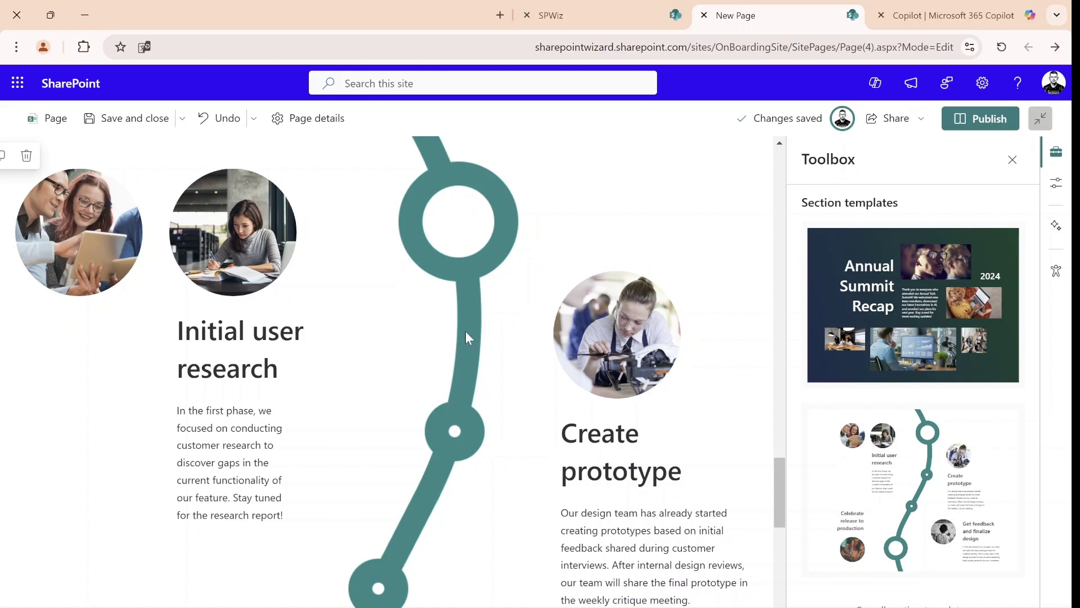
- Move the circular photo of the woman writing above "Initial user research" so that it overlaps the first ring of the timeline
{"action": "left_click", "coordinate": [236, 352]}
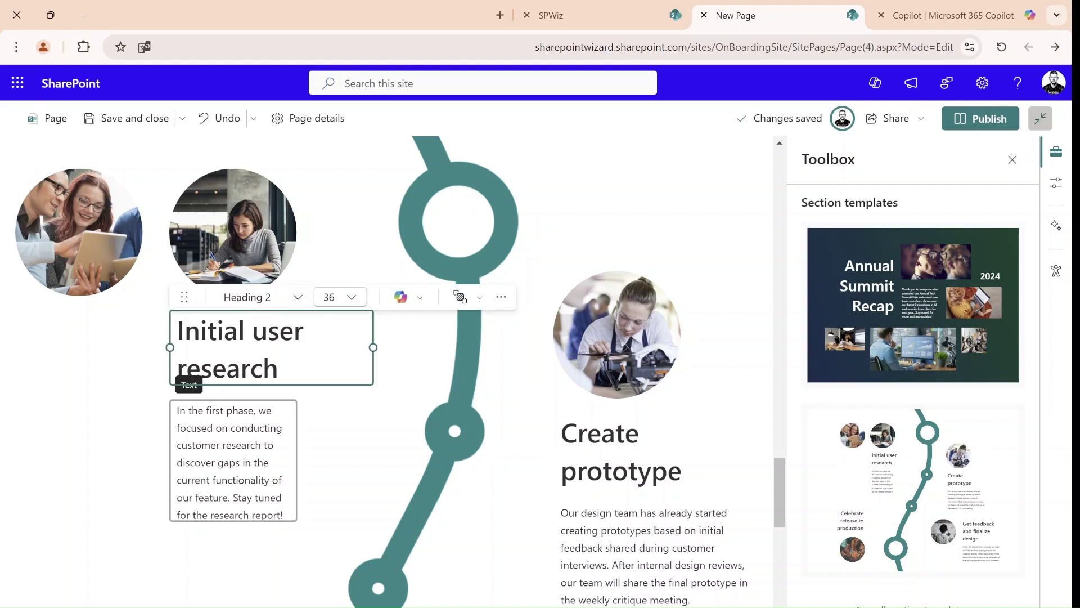
{"action": "left_click", "coordinate": [252, 497]}
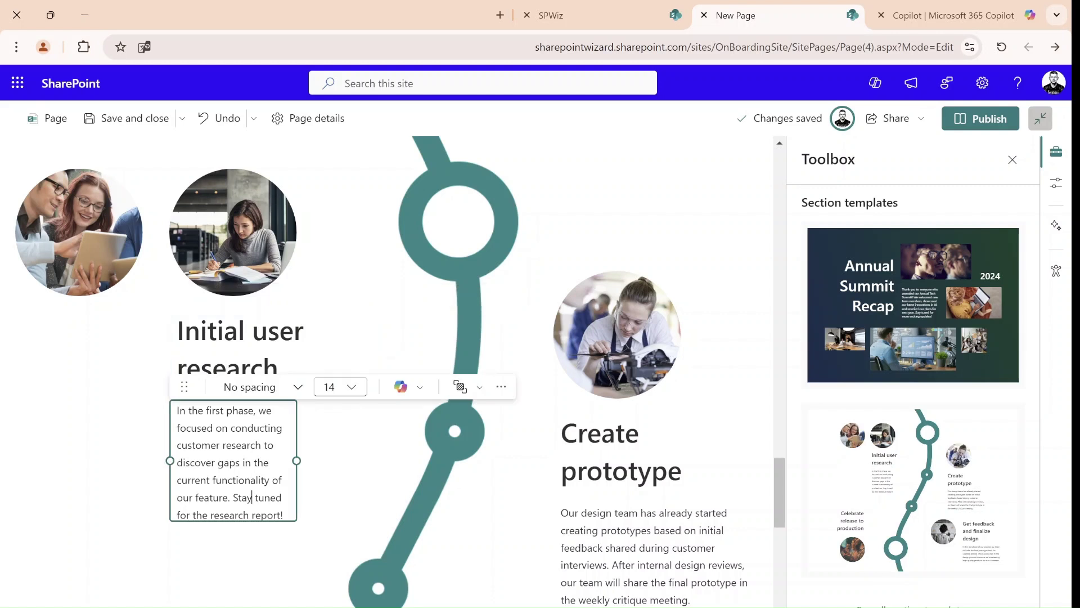
{"action": "left_click", "coordinate": [115, 245]}
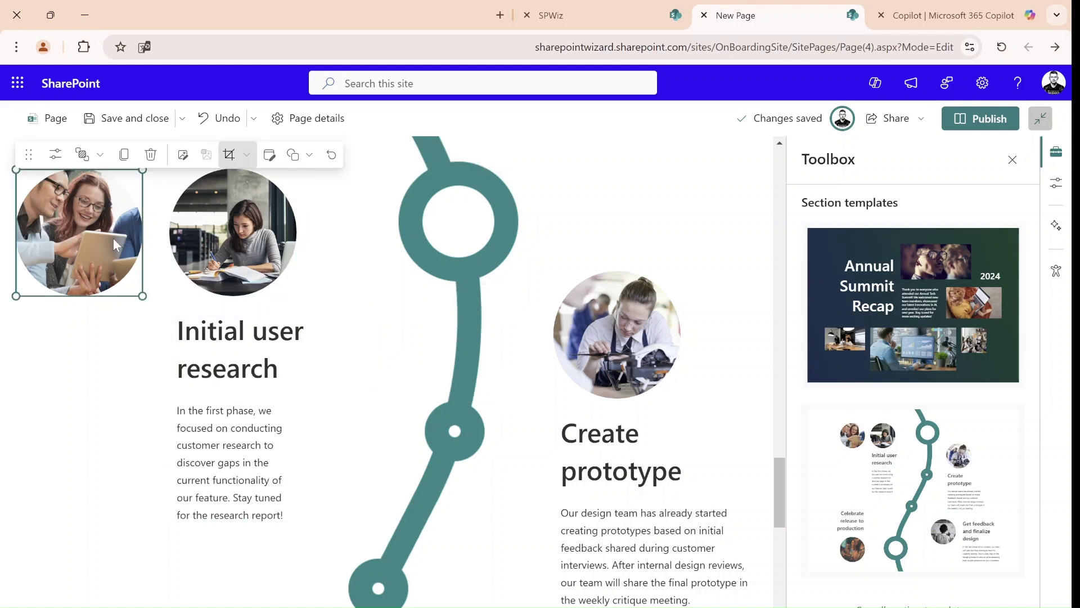
{"action": "left_click", "coordinate": [251, 200]}
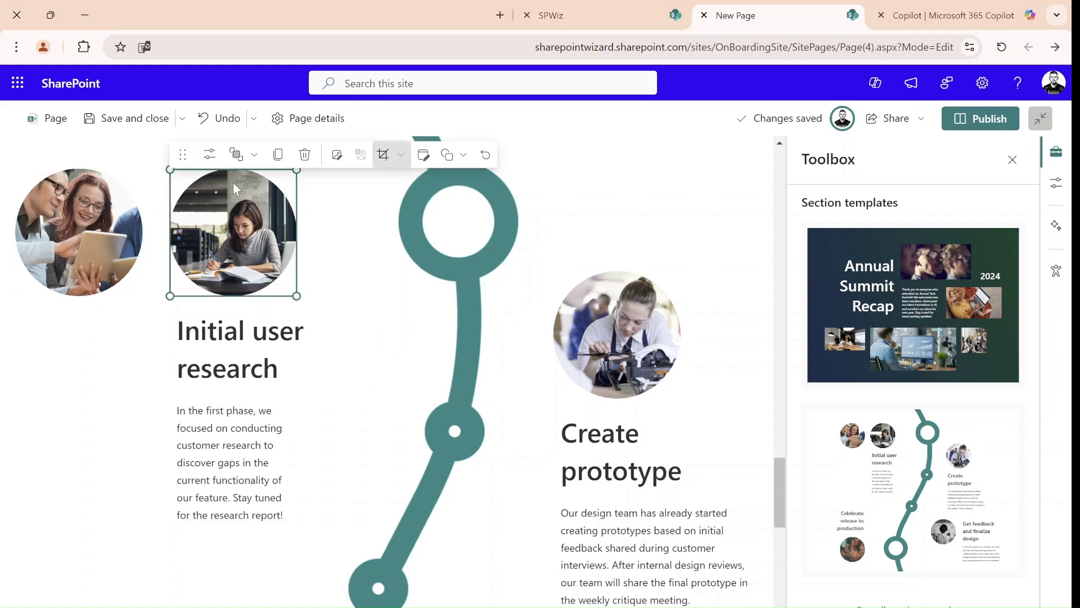
{"action": "left_click_drag", "start_coordinate": [184, 155], "coordinate": [357, 401]}
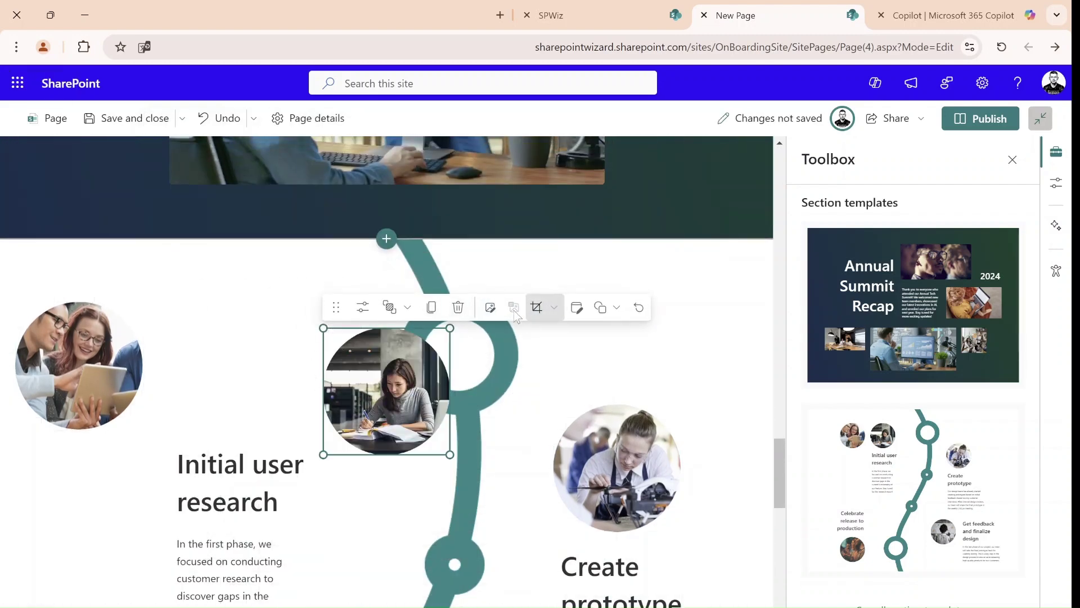
- Review the crop, adjustment, filter and markup options in the image editor for the photo of the woman writing, then close the editor
{"action": "left_click", "coordinate": [577, 308]}
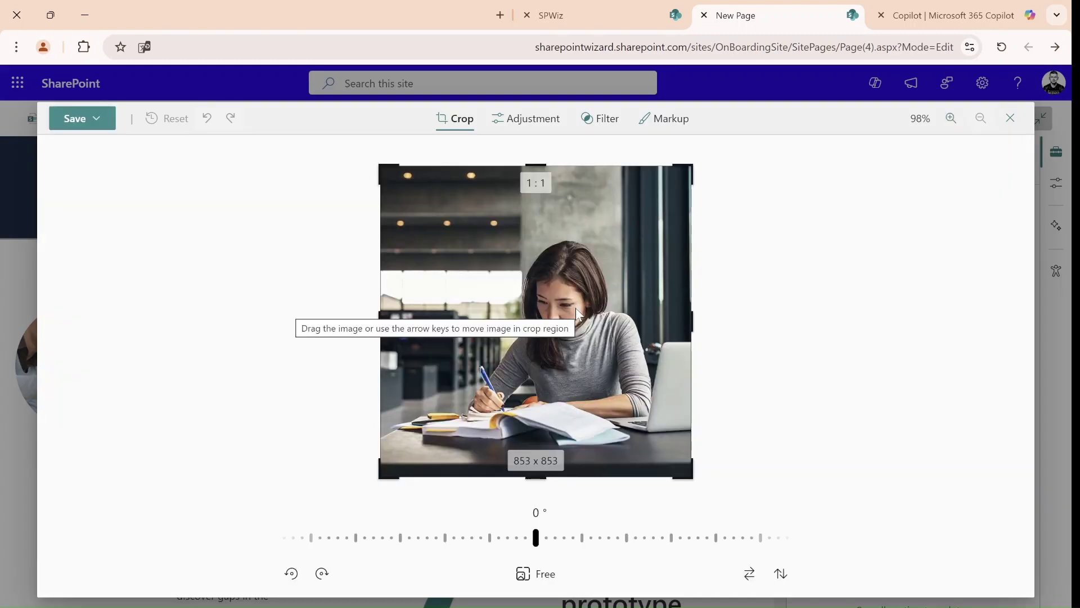
{"action": "left_click", "coordinate": [533, 121]}
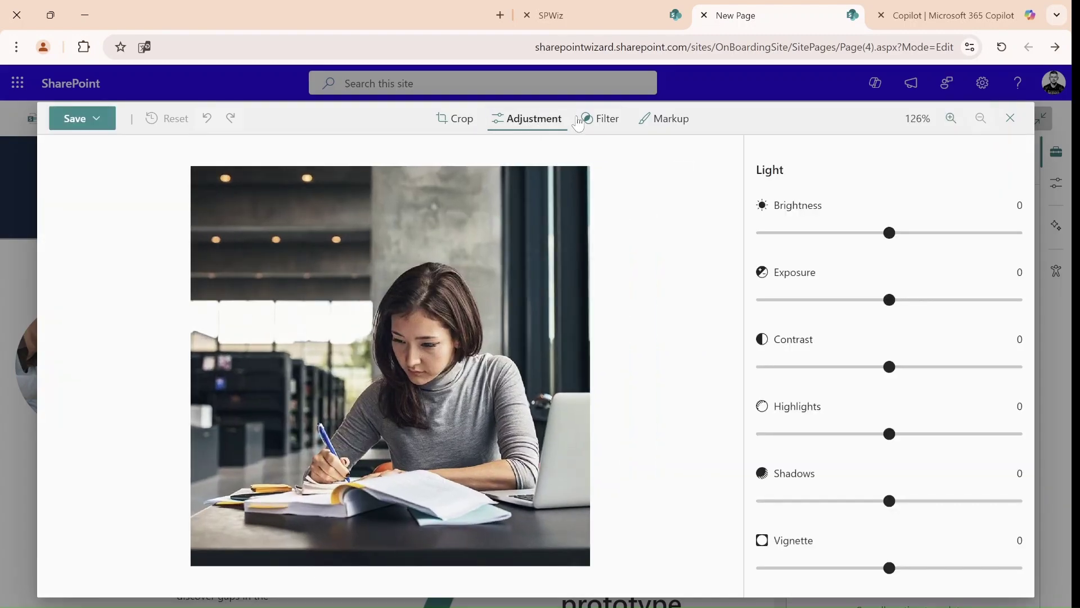
{"action": "left_click", "coordinate": [587, 119]}
{"action": "left_click", "coordinate": [648, 120]}
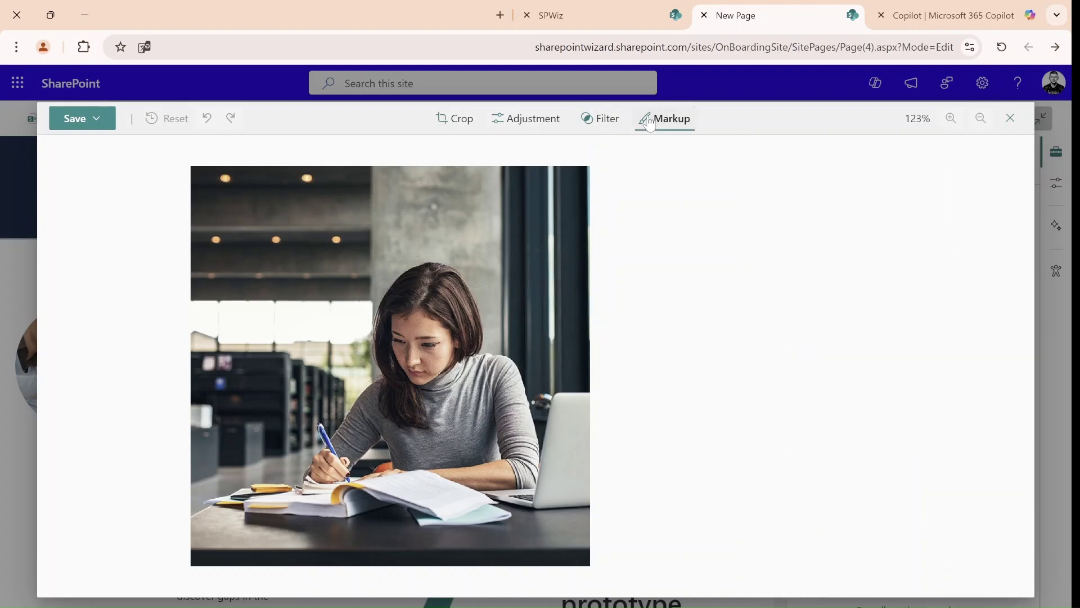
{"action": "left_click", "coordinate": [1015, 119]}
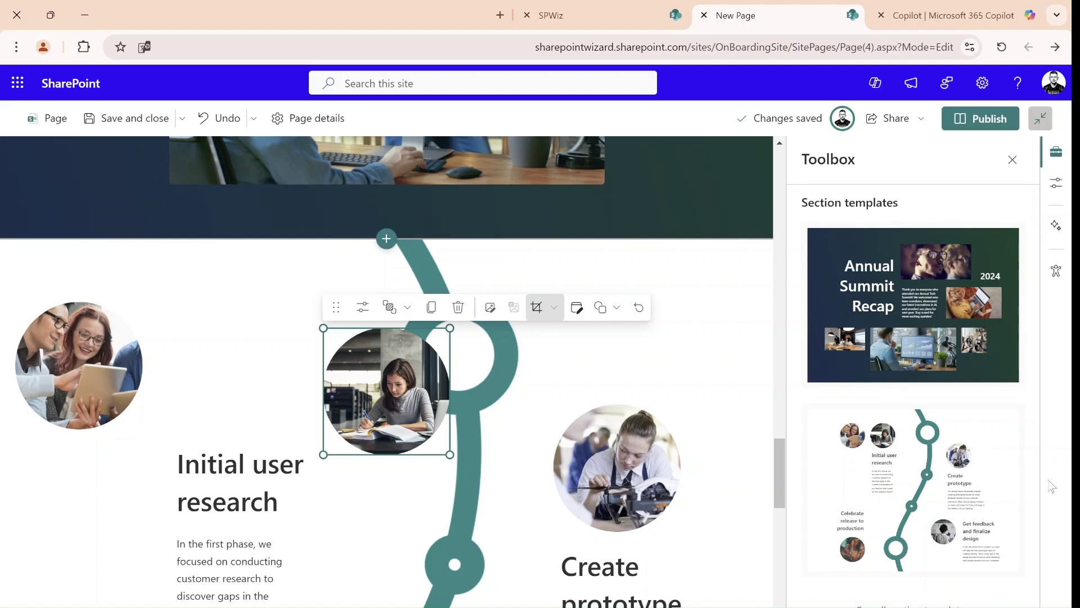
- Show all section templates and insert the "welcome" template below the project timeline section
{"action": "left_click_drag", "start_coordinate": [780, 487], "coordinate": [779, 520]}
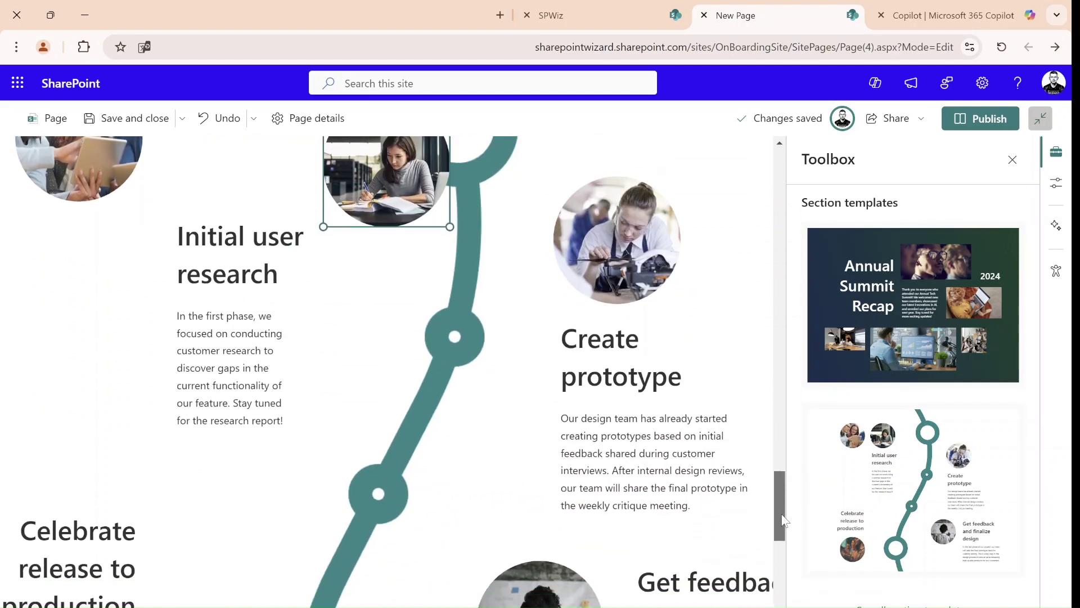
{"action": "left_click", "coordinate": [911, 604]}
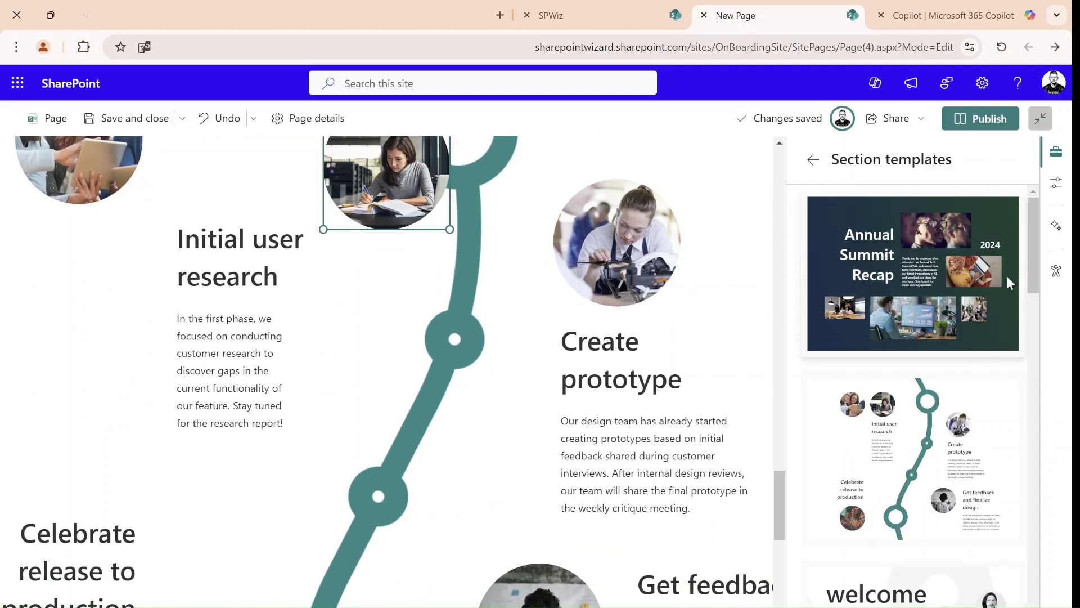
{"action": "left_click_drag", "start_coordinate": [1031, 248], "coordinate": [1030, 318]}
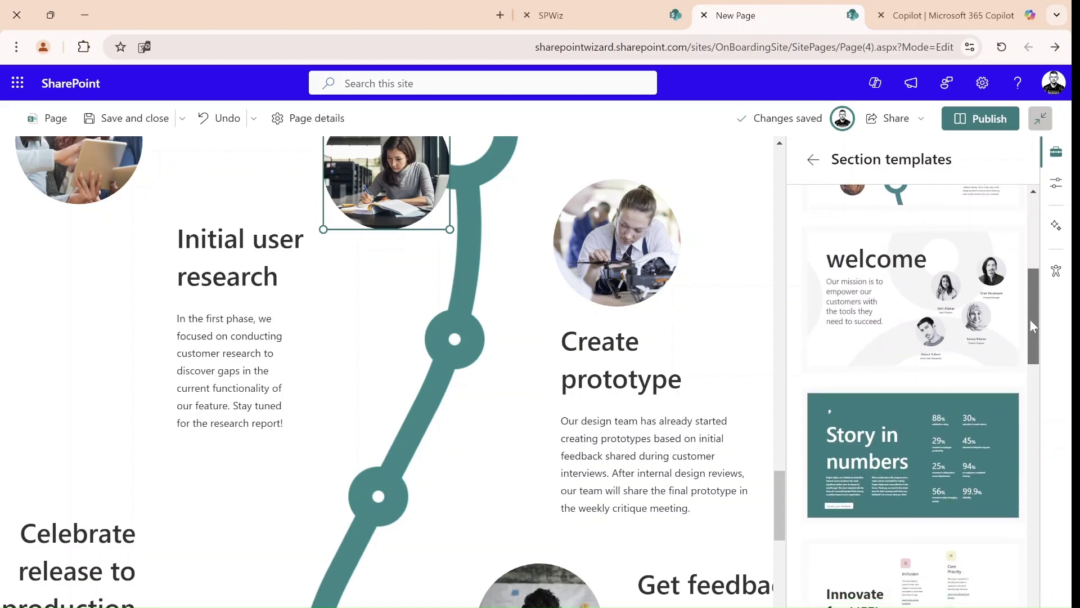
{"action": "left_click", "coordinate": [897, 306]}
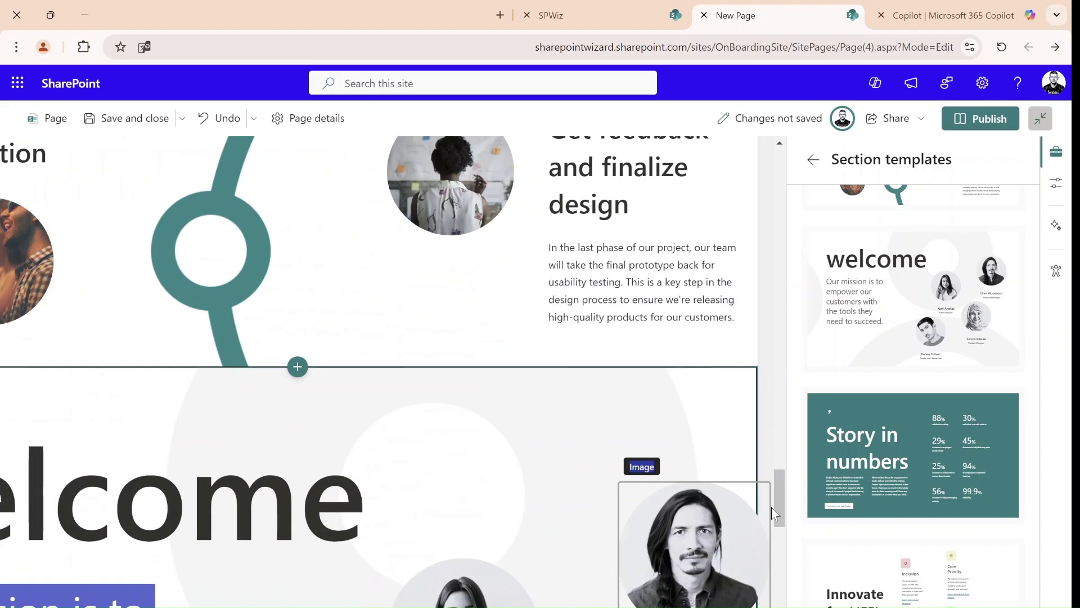
- Examine the "welcome" section's heading, mission statement, team photos and the name and job title text blocks
{"action": "mouse_move", "coordinate": [696, 607]}
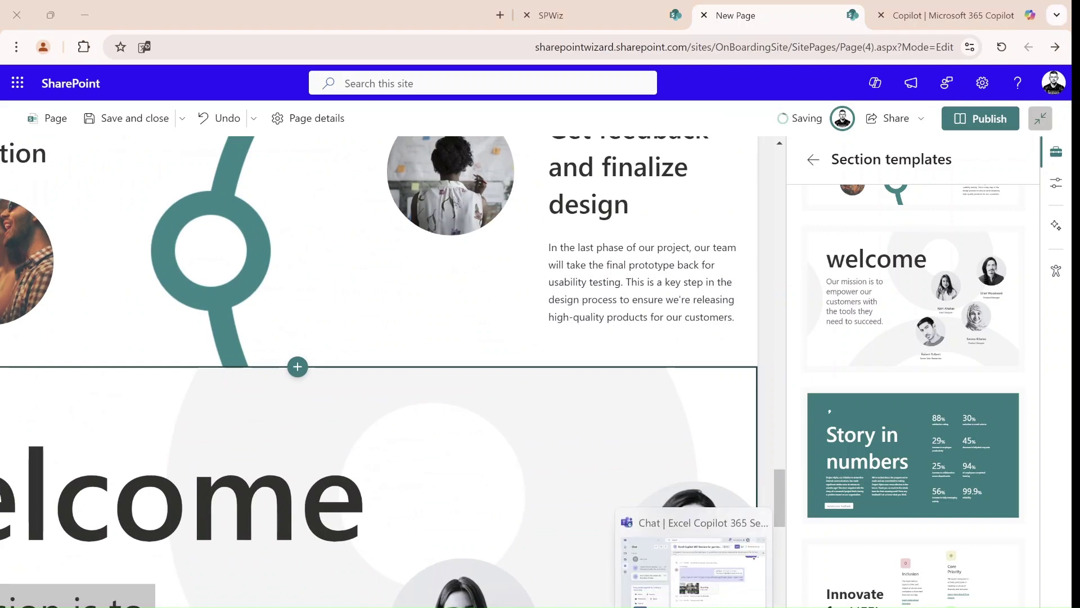
{"action": "left_click_drag", "start_coordinate": [781, 495], "coordinate": [781, 545]}
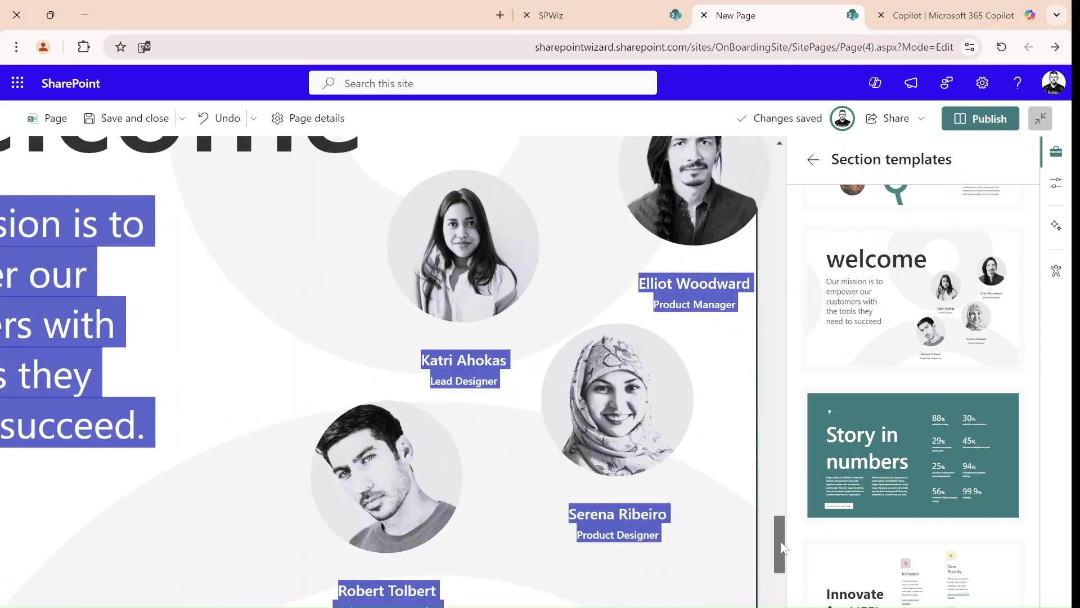
{"action": "left_click", "coordinate": [581, 602]}
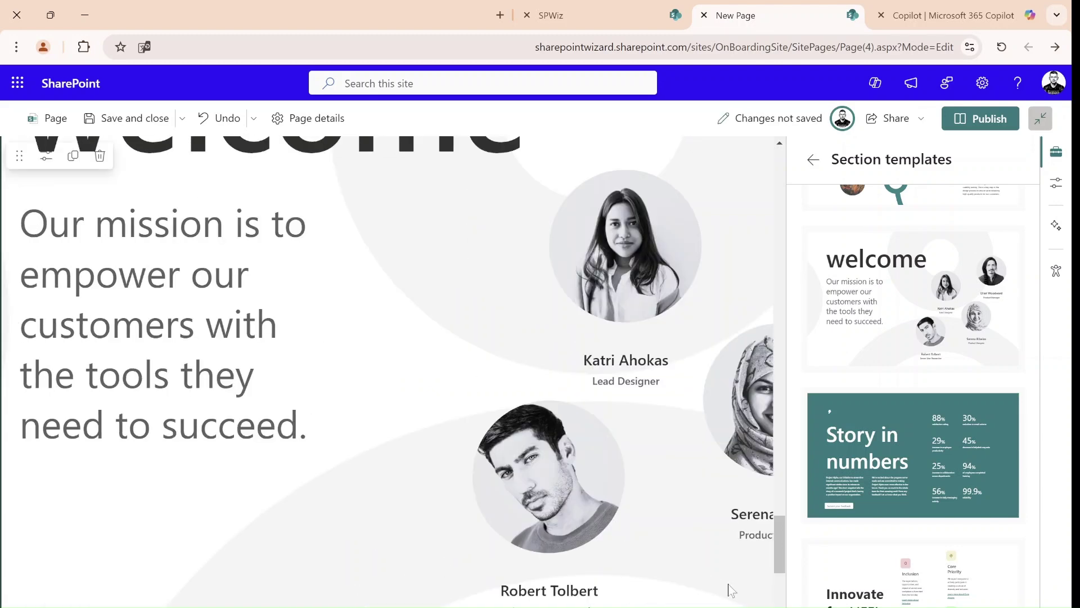
{"action": "left_click_drag", "start_coordinate": [774, 548], "coordinate": [775, 523]}
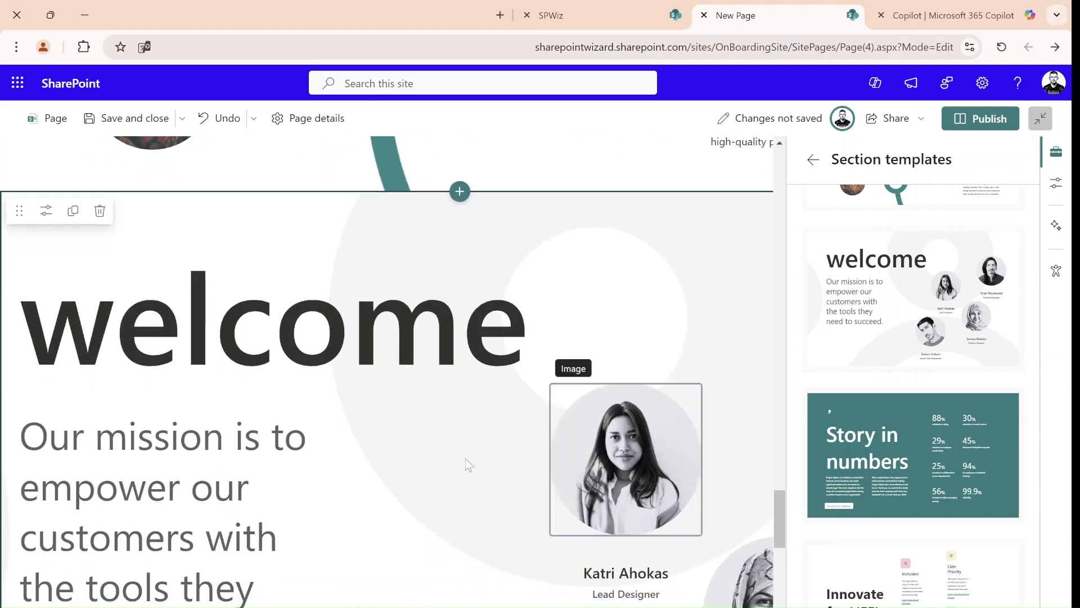
{"action": "left_click", "coordinate": [360, 338]}
{"action": "left_click", "coordinate": [164, 482]}
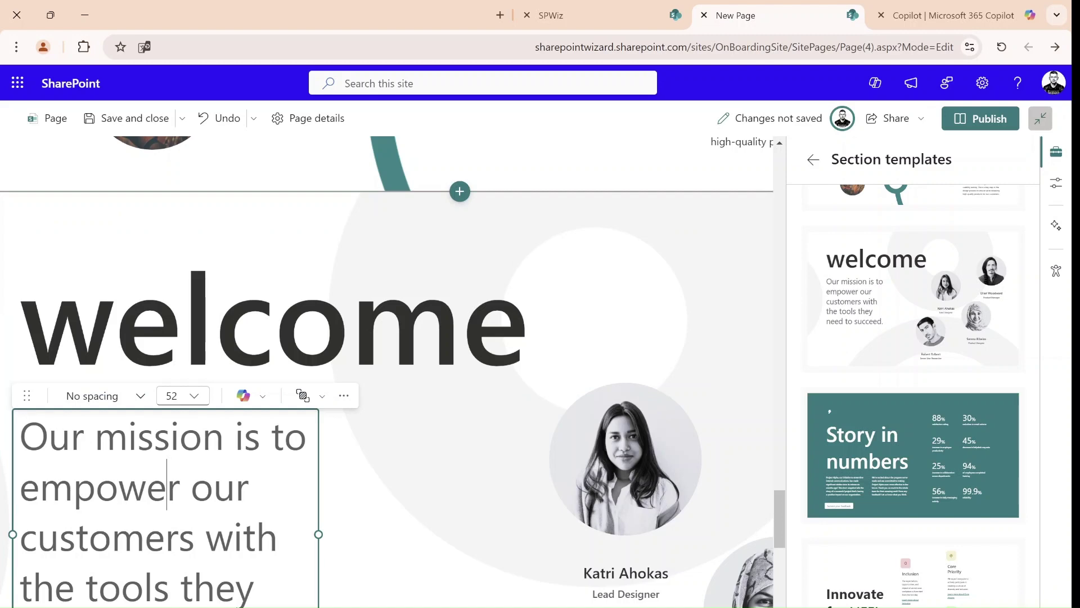
{"action": "left_click", "coordinate": [566, 526]}
{"action": "left_click_drag", "start_coordinate": [780, 517], "coordinate": [785, 554]}
{"action": "left_click", "coordinate": [628, 265]}
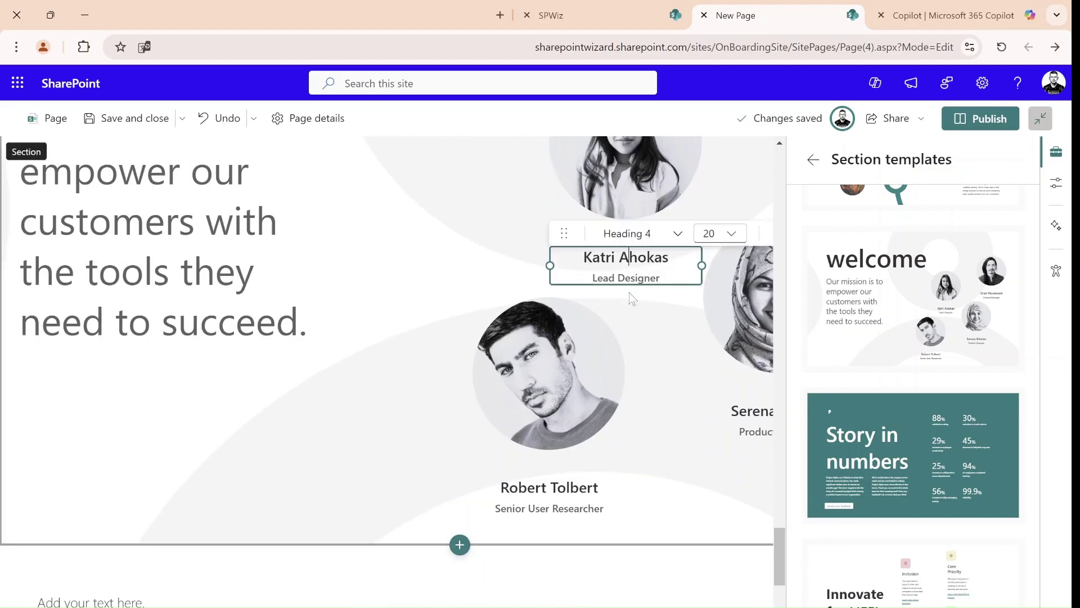
{"action": "key", "text": "Down"}
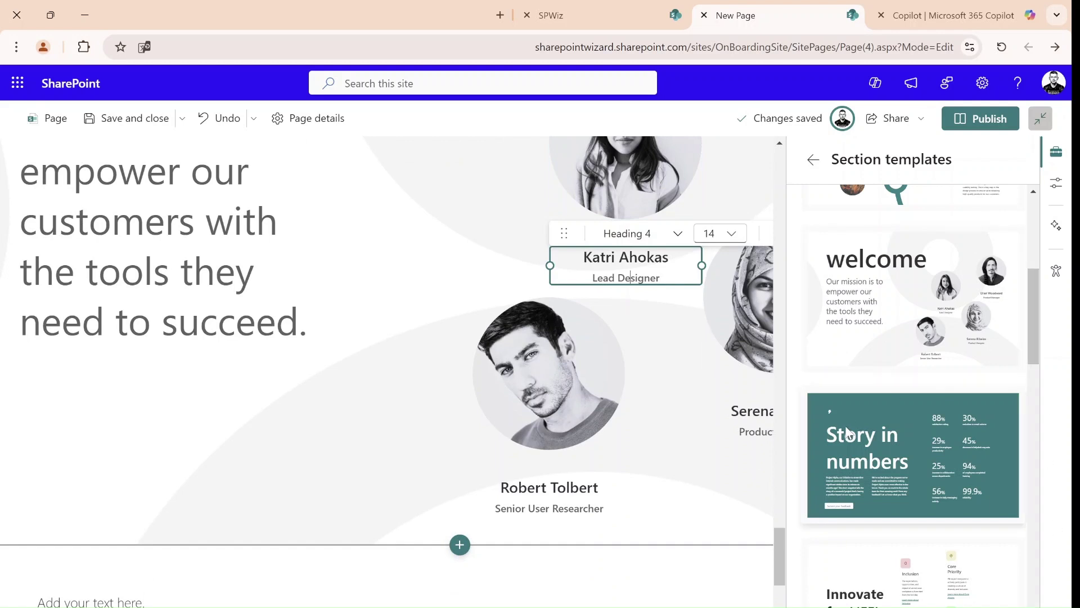
- Insert the "Innovate for LIFE!" section template below the "welcome" section
{"action": "scroll", "coordinate": [776, 562], "scroll_direction": "down", "scroll_amount": 2}
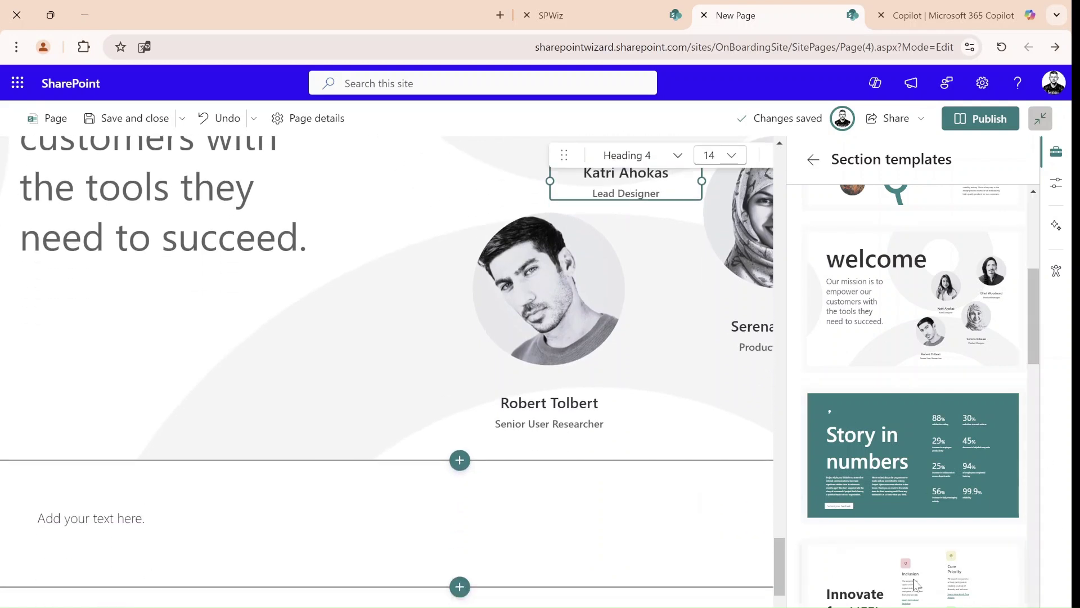
{"action": "left_click_drag", "start_coordinate": [1034, 315], "coordinate": [1031, 366]}
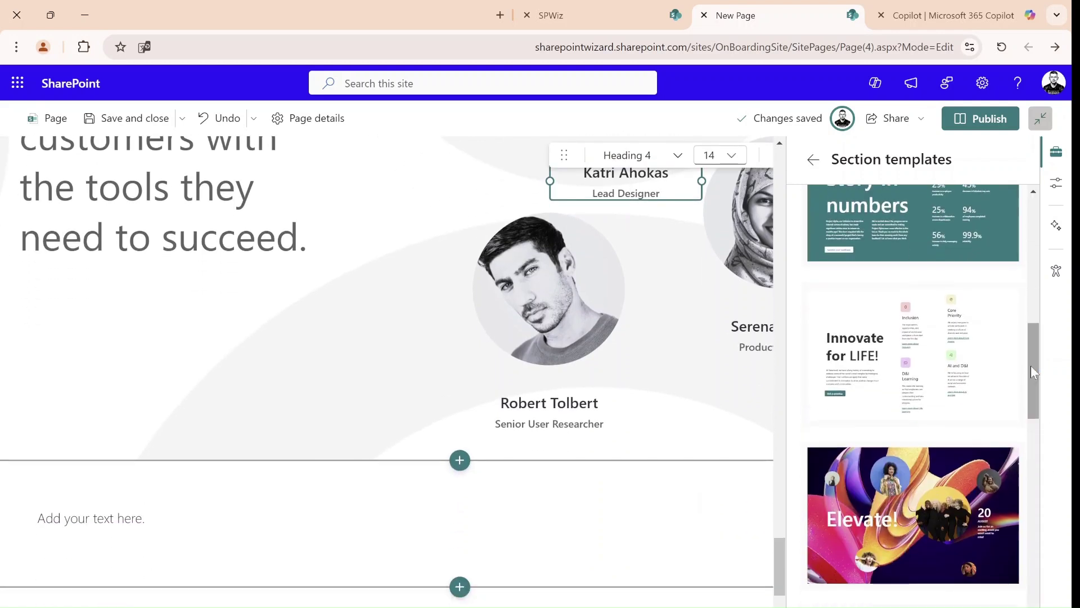
{"action": "left_click", "coordinate": [888, 350]}
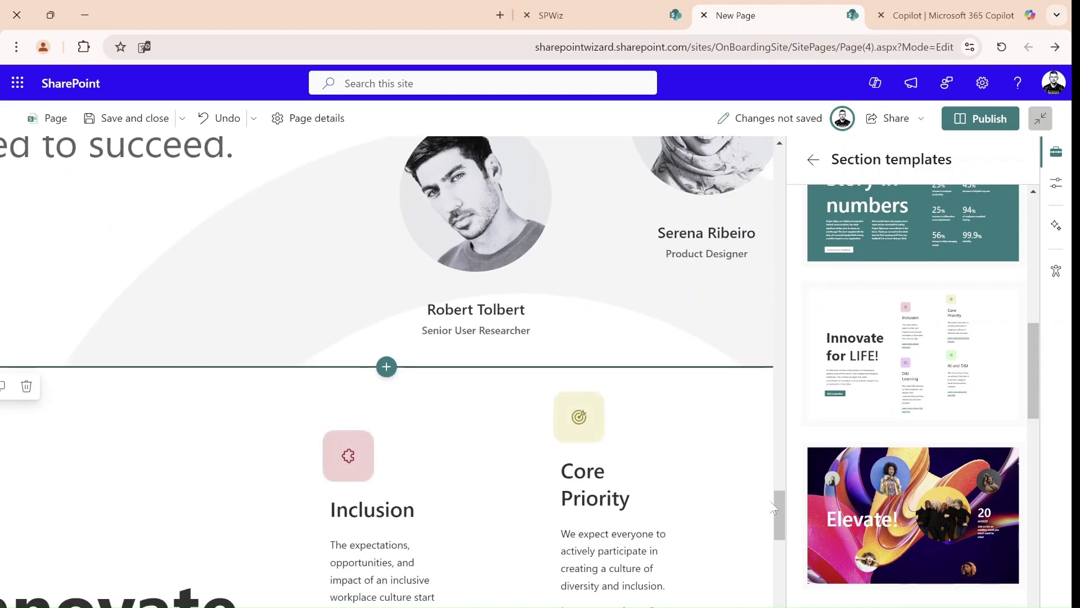
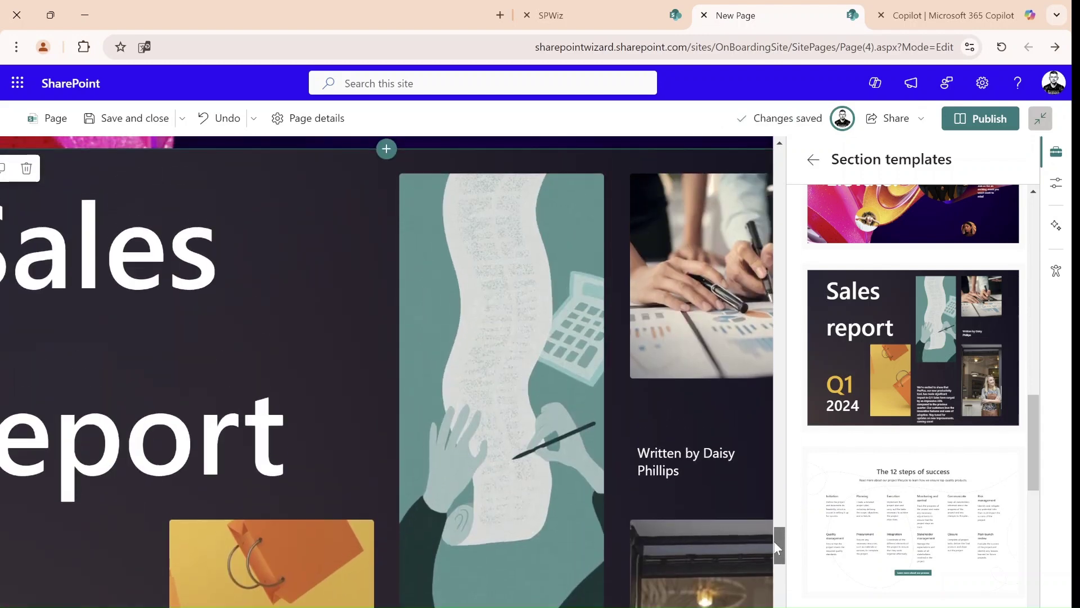
- Insert the "The 12 steps of success" section template below the "Sales report" section
{"action": "scroll", "coordinate": [675, 540], "scroll_direction": "right", "scroll_amount": 2}
{"action": "scroll", "coordinate": [675, 540], "scroll_direction": "left", "scroll_amount": 3}
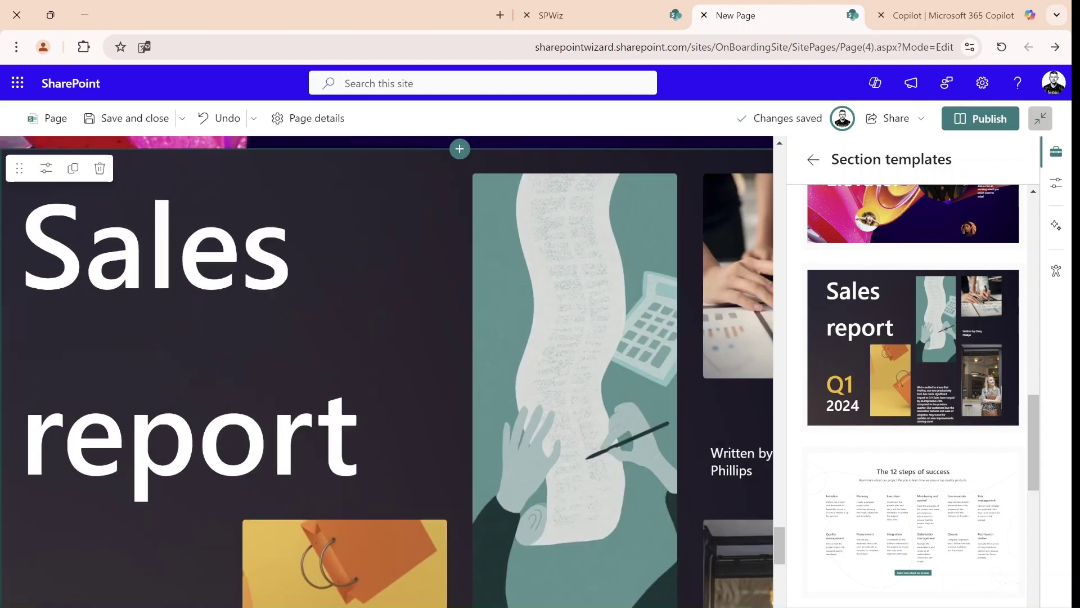
{"action": "left_click", "coordinate": [866, 537]}
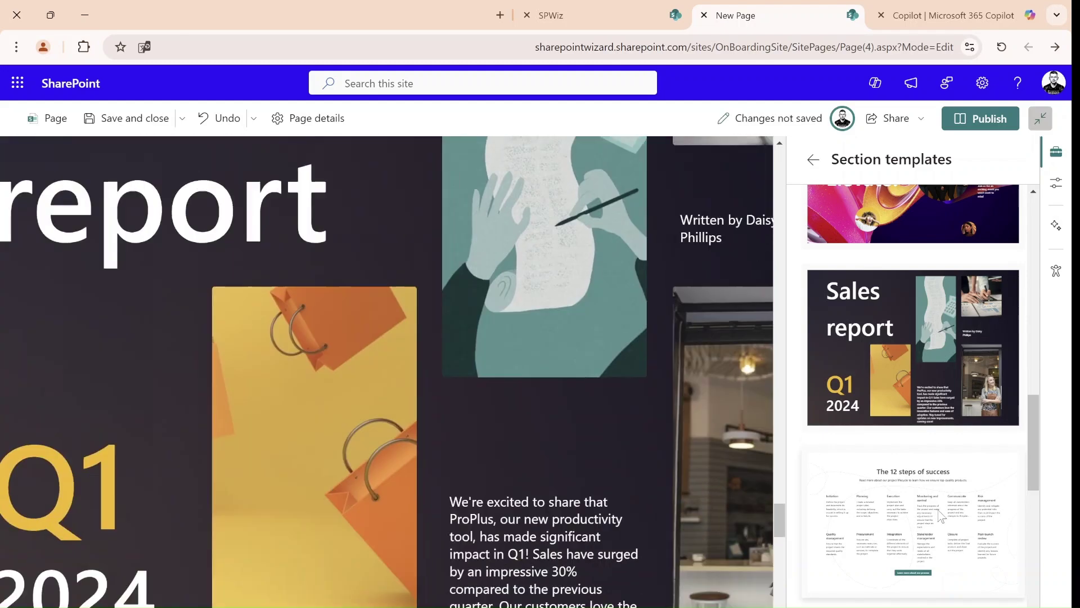
{"action": "left_click_drag", "start_coordinate": [782, 500], "coordinate": [783, 523]}
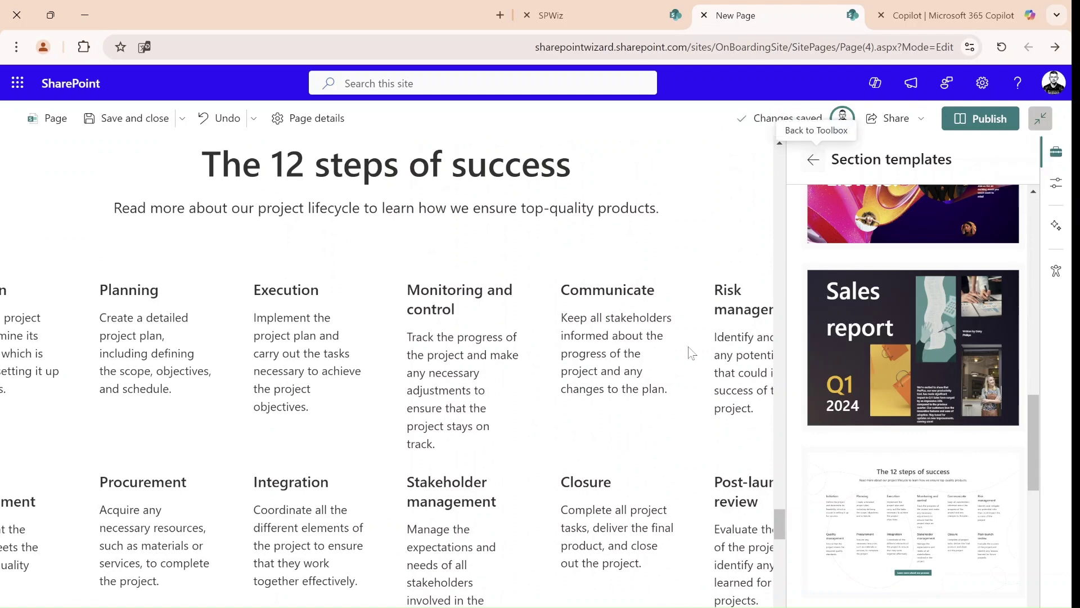
- Examine the separate text blocks of "The 12 steps of success" section, including Communicate, Execution, Initiation, Planning and Monitoring and control
{"action": "left_click", "coordinate": [629, 370]}
{"action": "scroll", "coordinate": [630, 370], "scroll_direction": "right", "scroll_amount": 3}
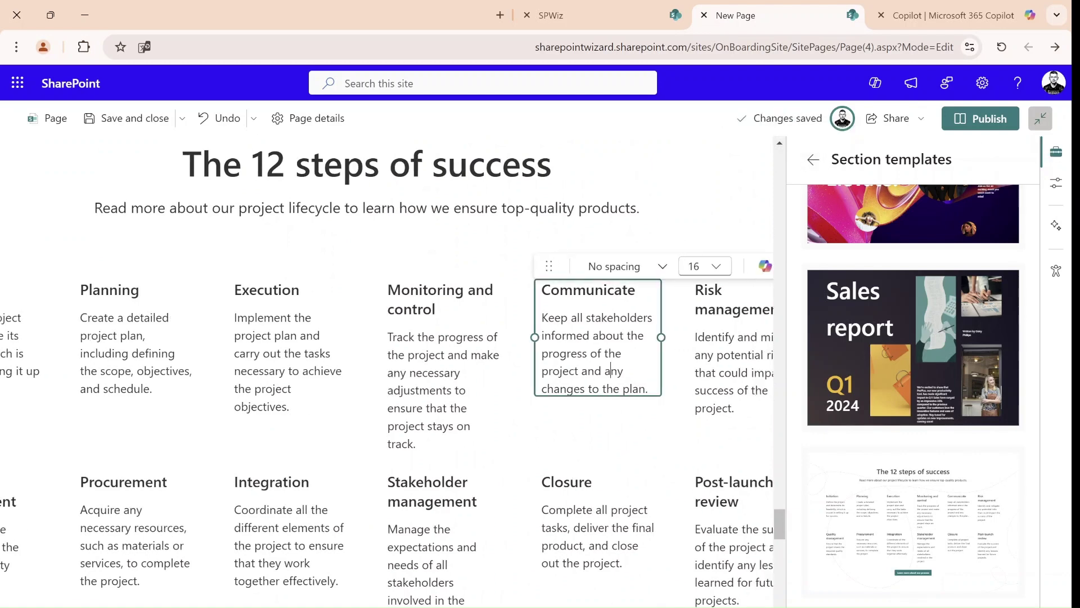
{"action": "scroll", "coordinate": [387, 372], "scroll_direction": "left", "scroll_amount": 1}
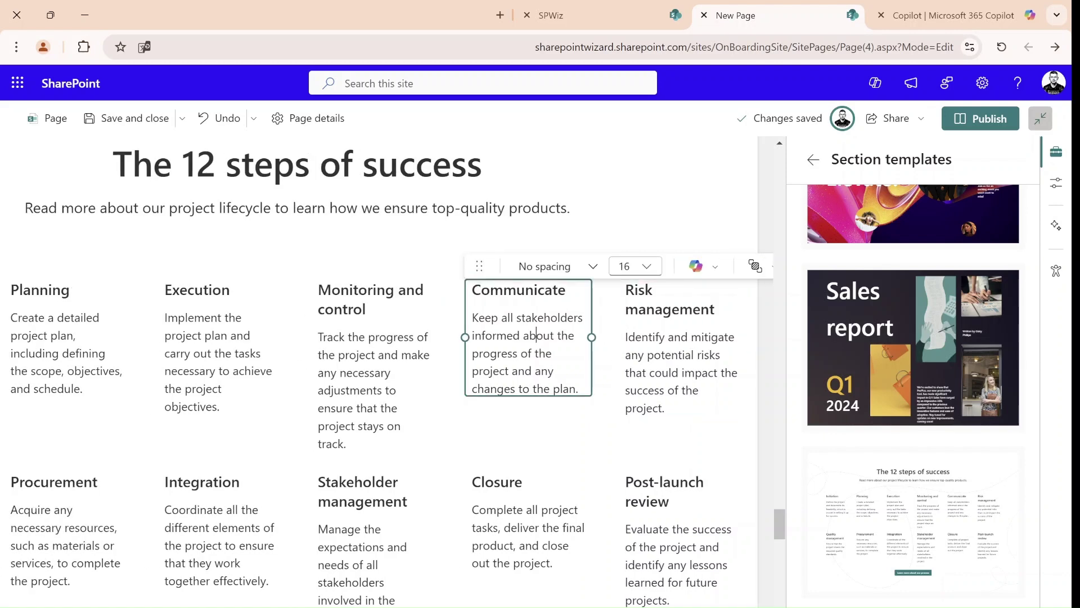
{"action": "left_click", "coordinate": [393, 336]}
{"action": "left_click", "coordinate": [230, 335]}
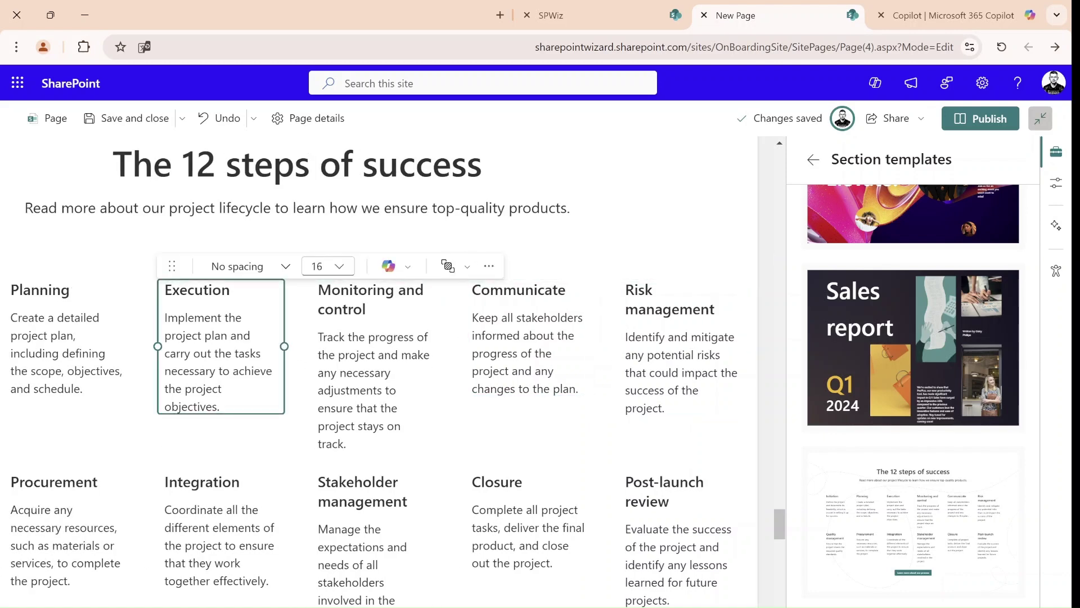
{"action": "scroll", "coordinate": [230, 336], "scroll_direction": "left", "scroll_amount": 4}
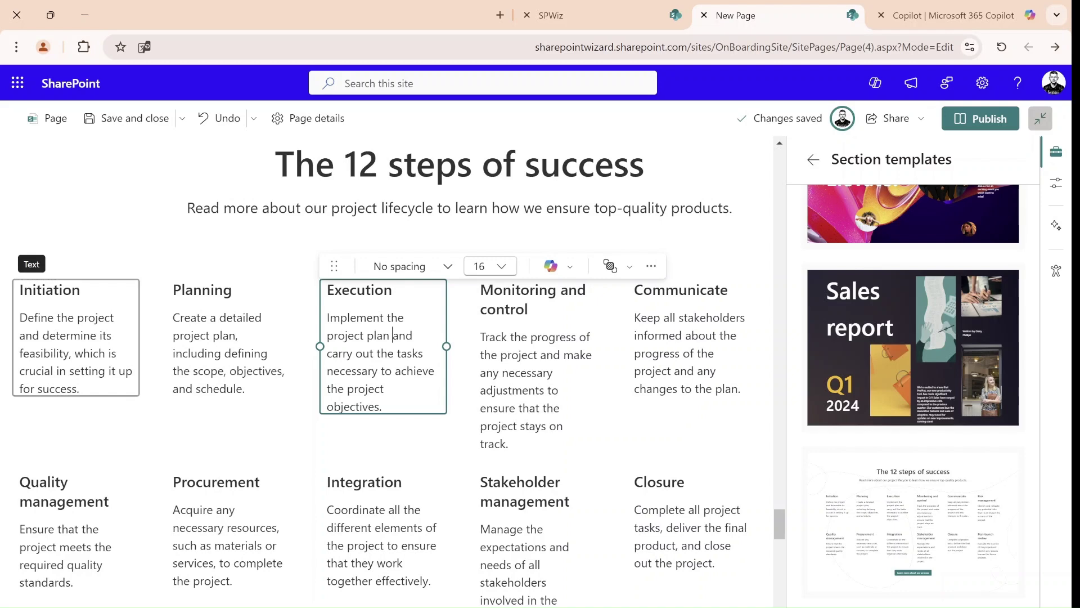
{"action": "left_click", "coordinate": [68, 337]}
{"action": "left_click", "coordinate": [213, 335]}
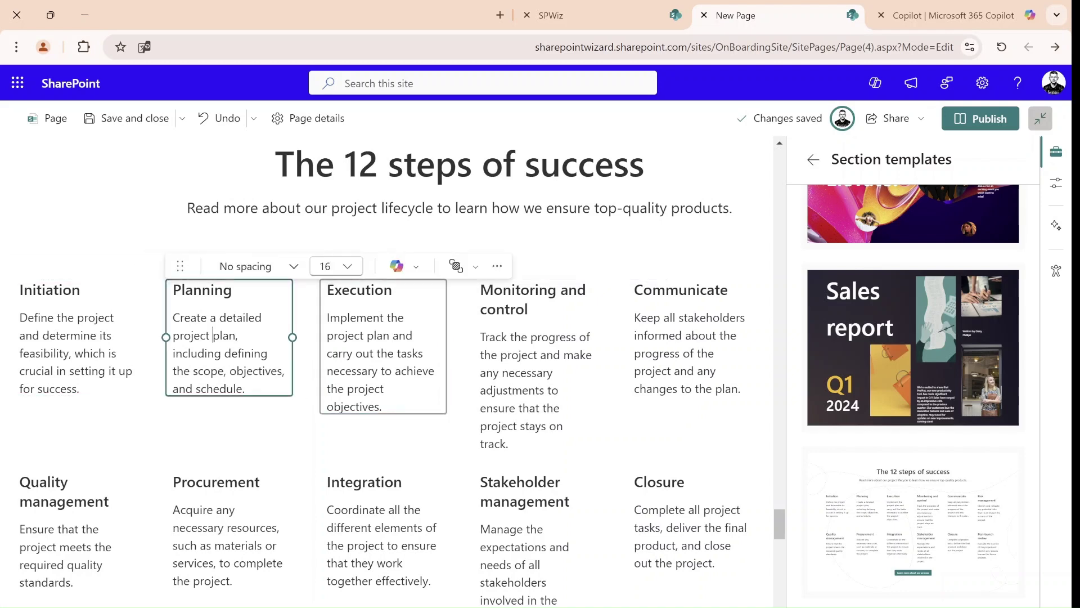
{"action": "left_click", "coordinate": [366, 353]}
{"action": "left_click", "coordinate": [482, 389]}
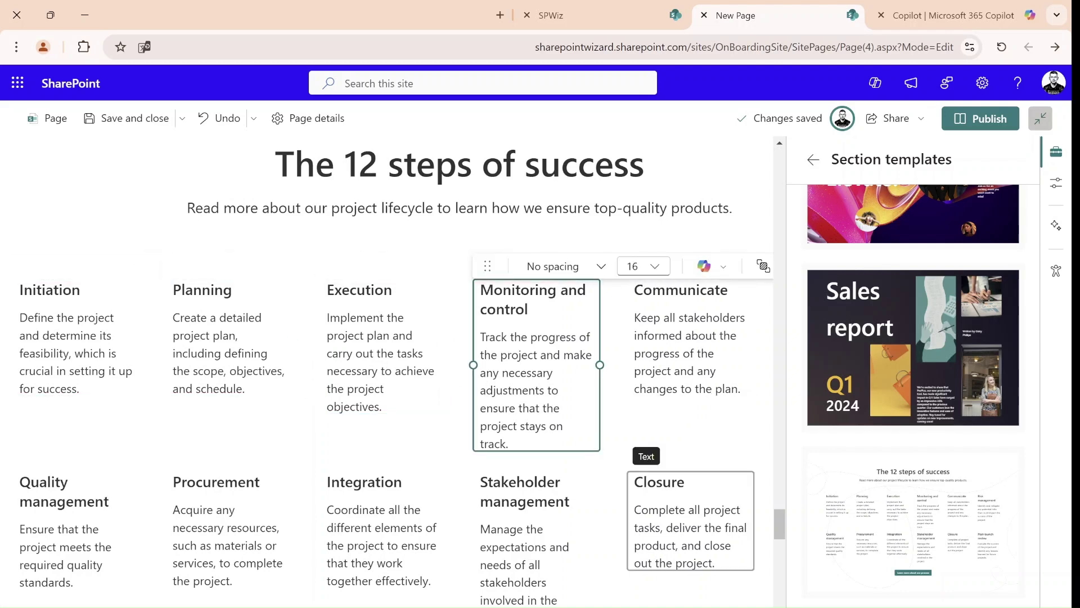
- Insert the "Introducing Project Alpha: A new era of collaboration" and "846.5k+" section templates below "The 12 steps of success" section
{"action": "left_click_drag", "start_coordinate": [780, 526], "coordinate": [778, 572]}
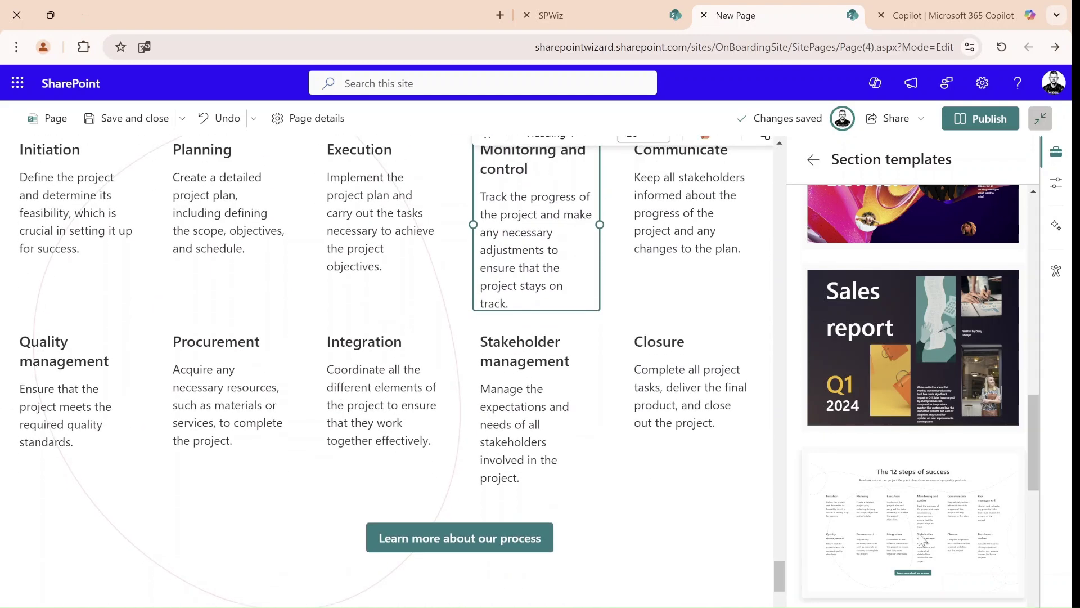
{"action": "left_click_drag", "start_coordinate": [1031, 428], "coordinate": [1029, 504]}
{"action": "left_click", "coordinate": [897, 318]}
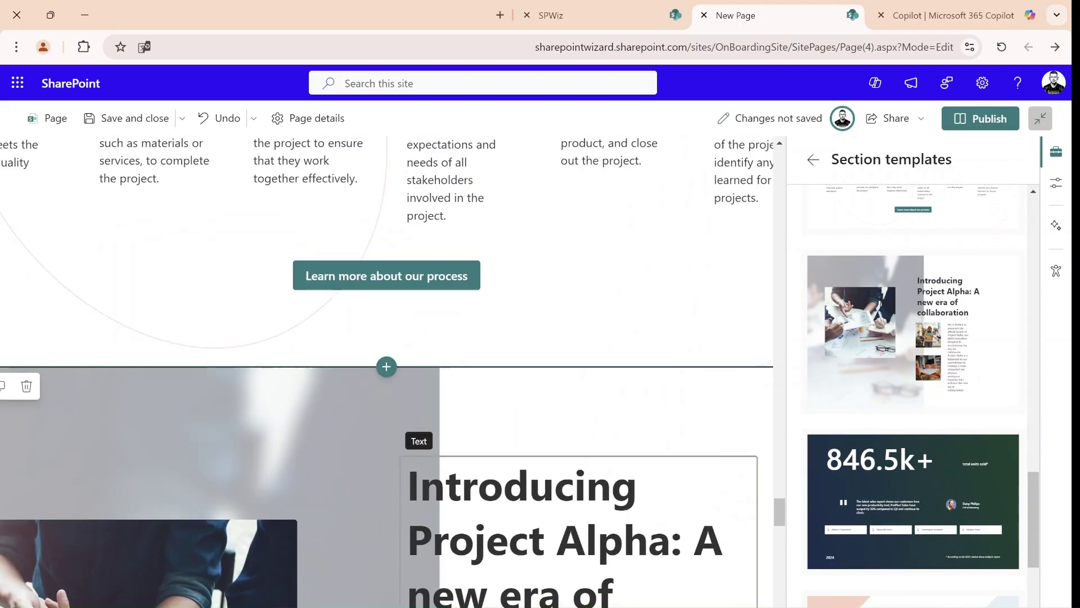
{"action": "left_click", "coordinate": [923, 488]}
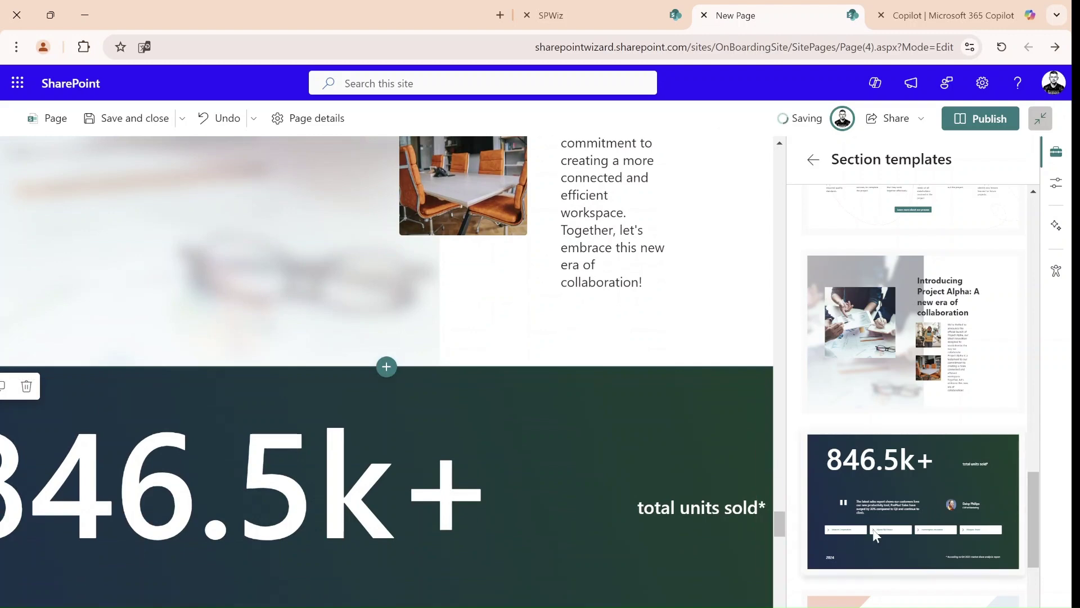
- Insert the "Introducing Project Delta" and "Navigating the Digital Future: A Roadmap" section templates below the "846.5k+" section
{"action": "left_click_drag", "start_coordinate": [779, 524], "coordinate": [781, 548]}
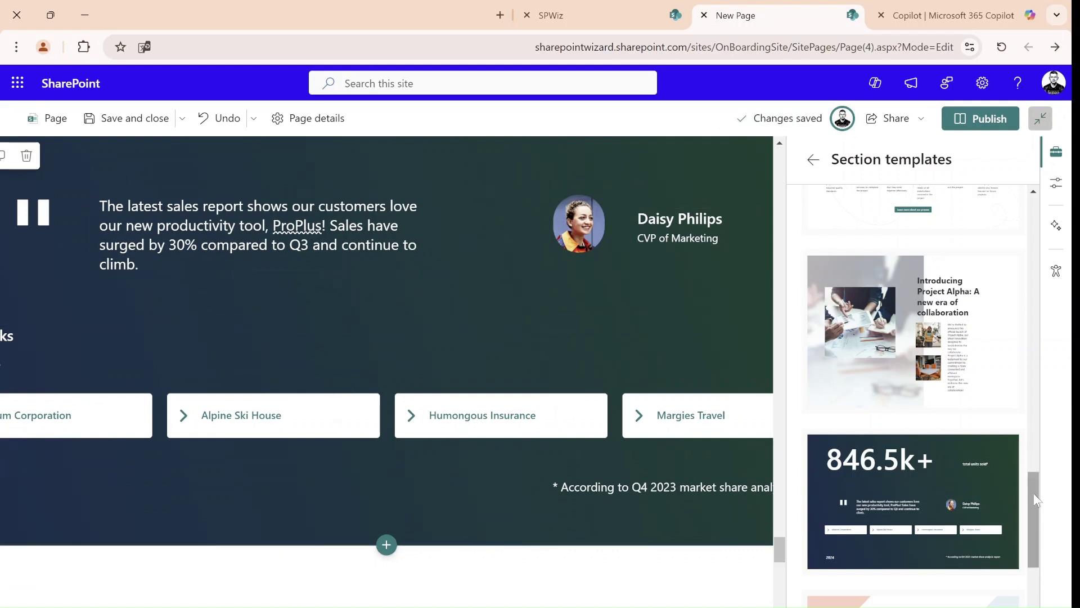
{"action": "left_click_drag", "start_coordinate": [1034, 499], "coordinate": [1037, 554]}
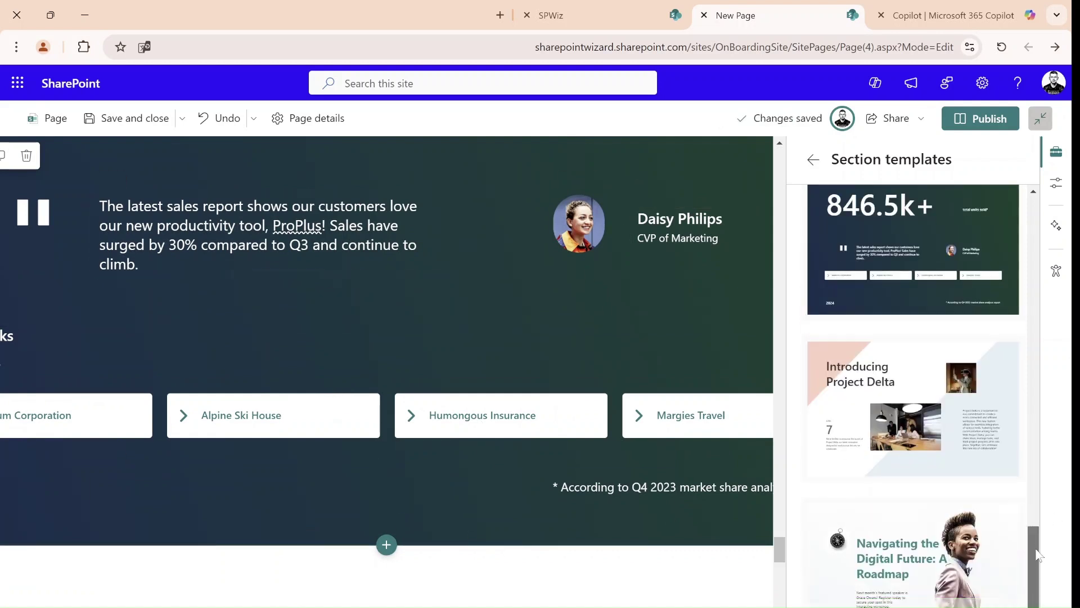
{"action": "left_click", "coordinate": [922, 421]}
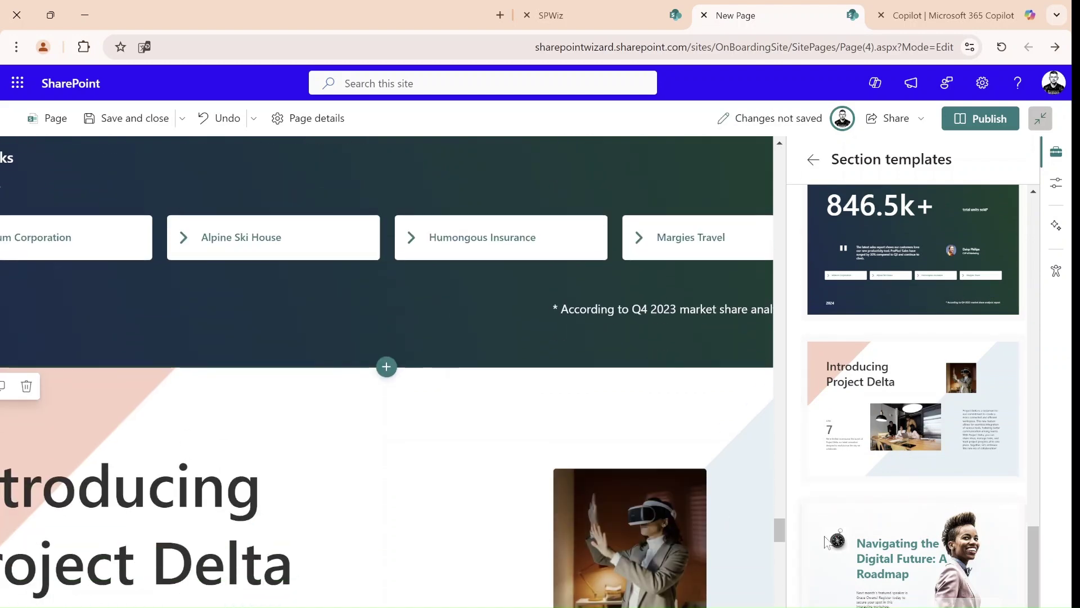
{"action": "left_click", "coordinate": [922, 580]}
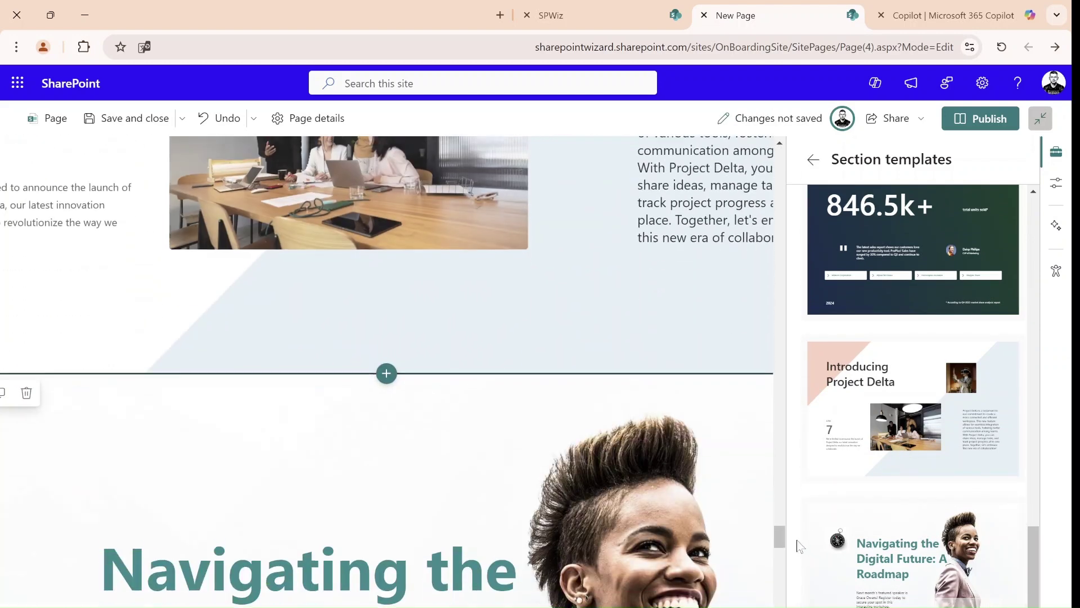
- Move the featured speaker's name and bio text block up over the jacket in the "Navigating the Digital Future" section's photo
{"action": "mouse_move", "coordinate": [779, 537]}
{"action": "left_mouse_down"}
{"action": "mouse_move", "coordinate": [782, 569]}
{"action": "mouse_move", "coordinate": [777, 537]}
{"action": "mouse_move", "coordinate": [778, 548]}
{"action": "left_mouse_up"}
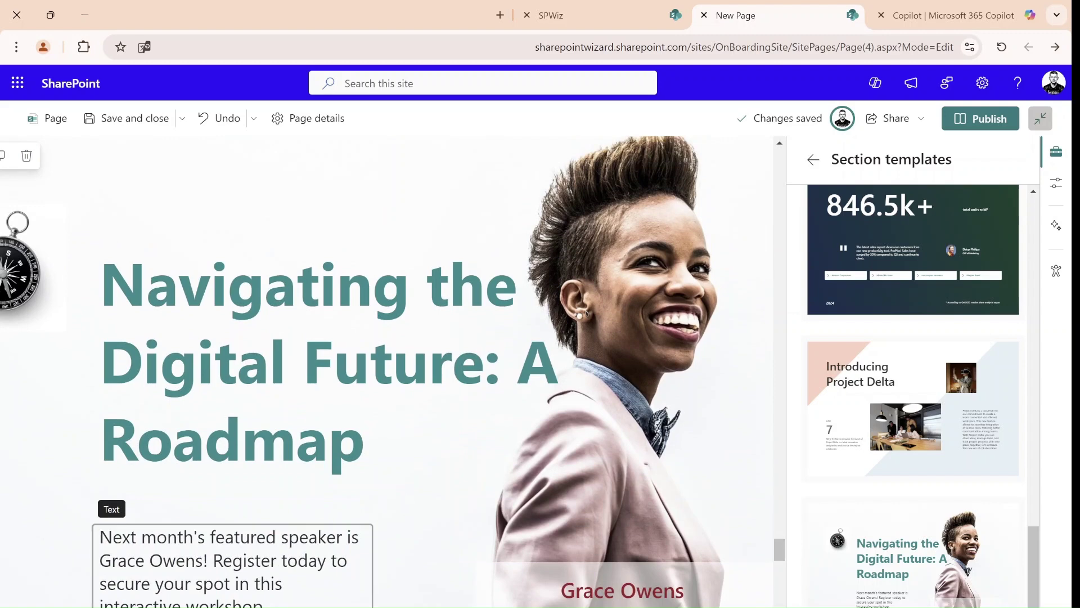
{"action": "left_click_drag", "start_coordinate": [584, 591], "coordinate": [582, 410]}
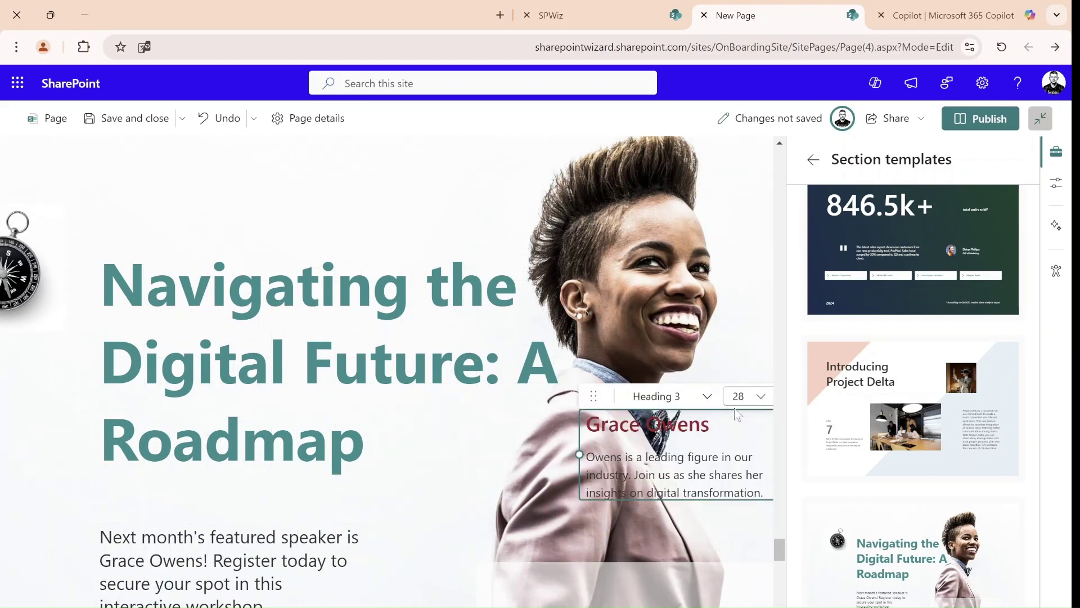
- Select the "Navigating the Digital Future: A Roadmap" heading and examine its Copilot options Auto rewrite and Adjust, as well as the section's remaining content
{"action": "left_click_drag", "start_coordinate": [778, 549], "coordinate": [779, 554]}
{"action": "left_click", "coordinate": [296, 264]}
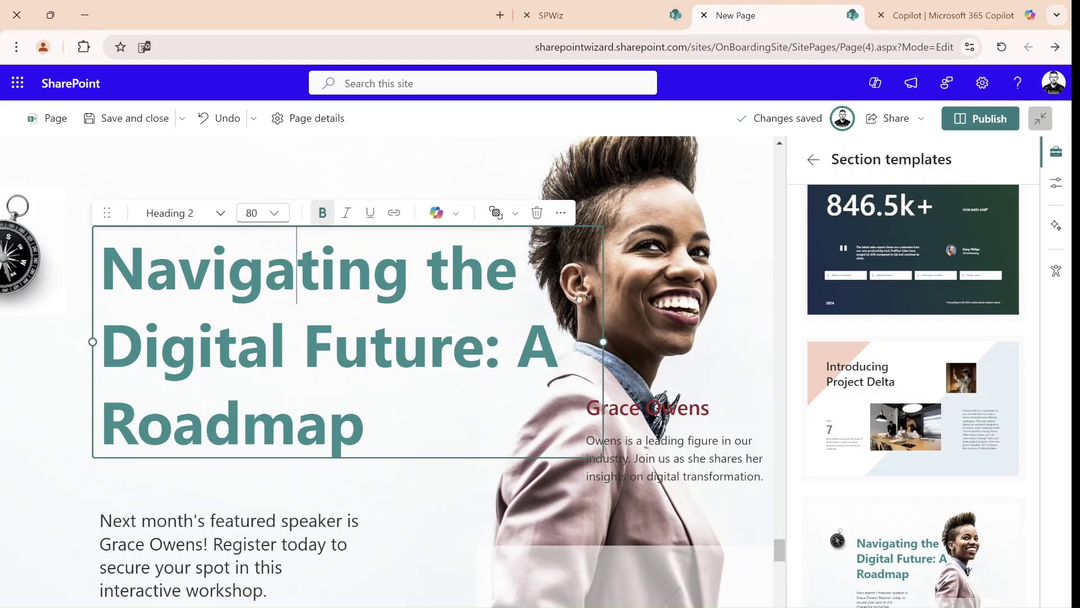
{"action": "left_click_drag", "start_coordinate": [366, 433], "coordinate": [78, 224]}
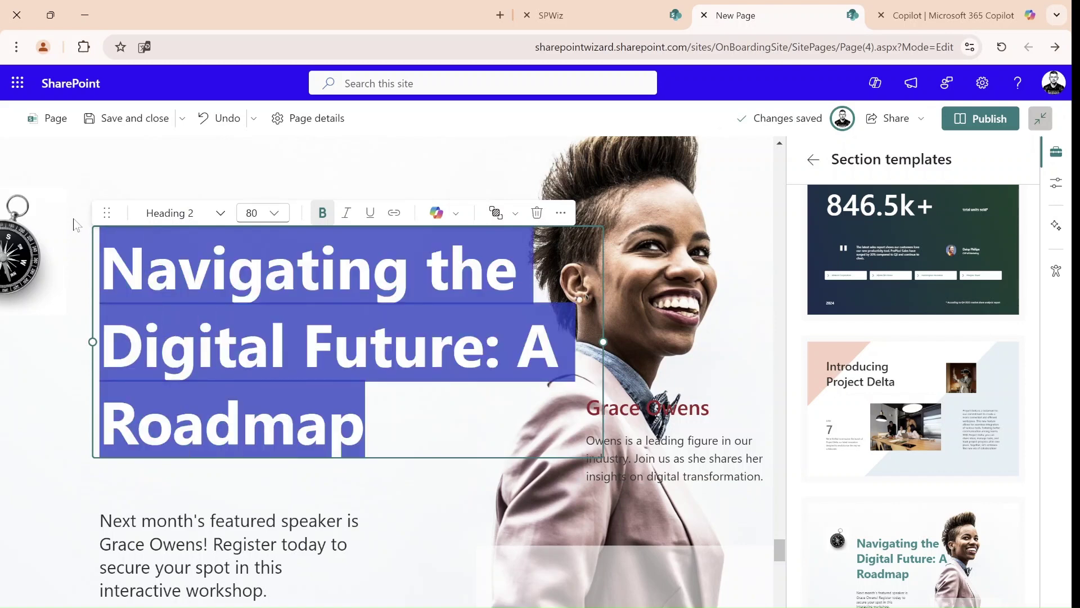
{"action": "left_click", "coordinate": [456, 212]}
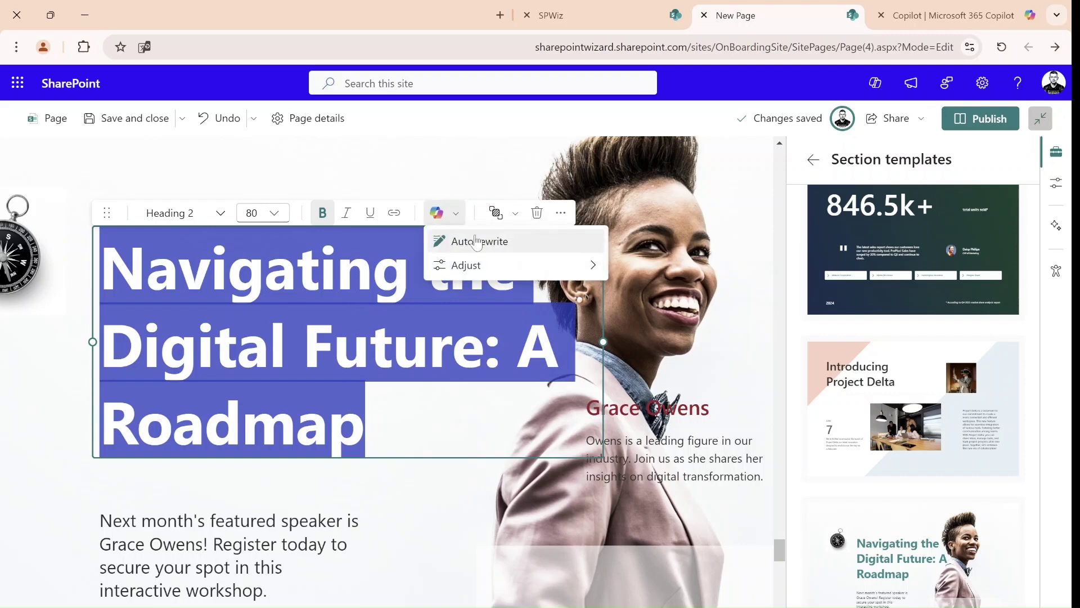
{"action": "left_click", "coordinate": [508, 276]}
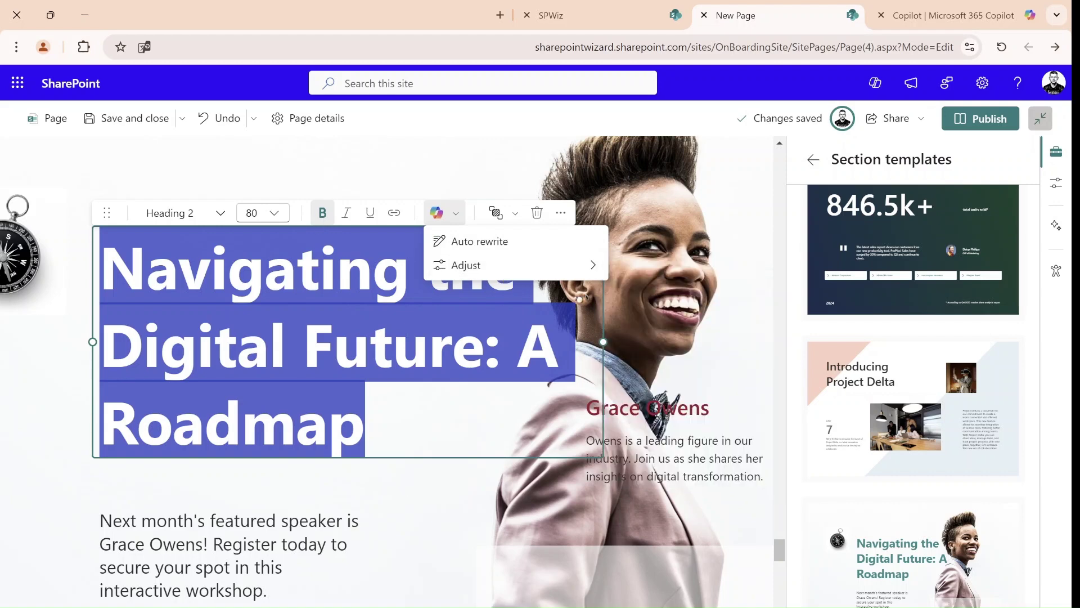
{"action": "left_click", "coordinate": [516, 220]}
{"action": "left_click", "coordinate": [365, 420]}
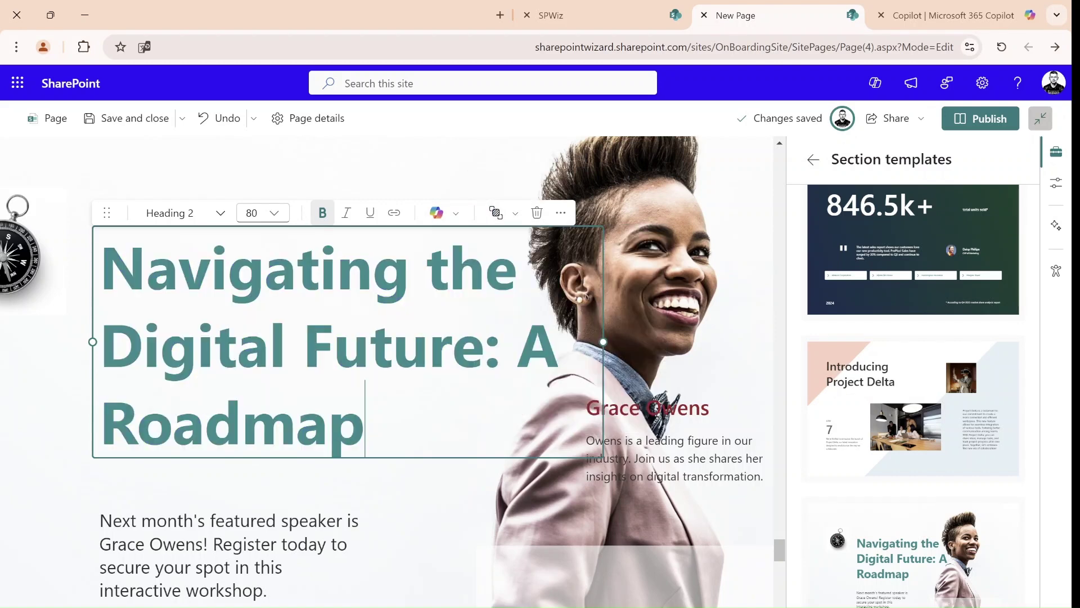
{"action": "left_click_drag", "start_coordinate": [366, 420], "coordinate": [81, 254]}
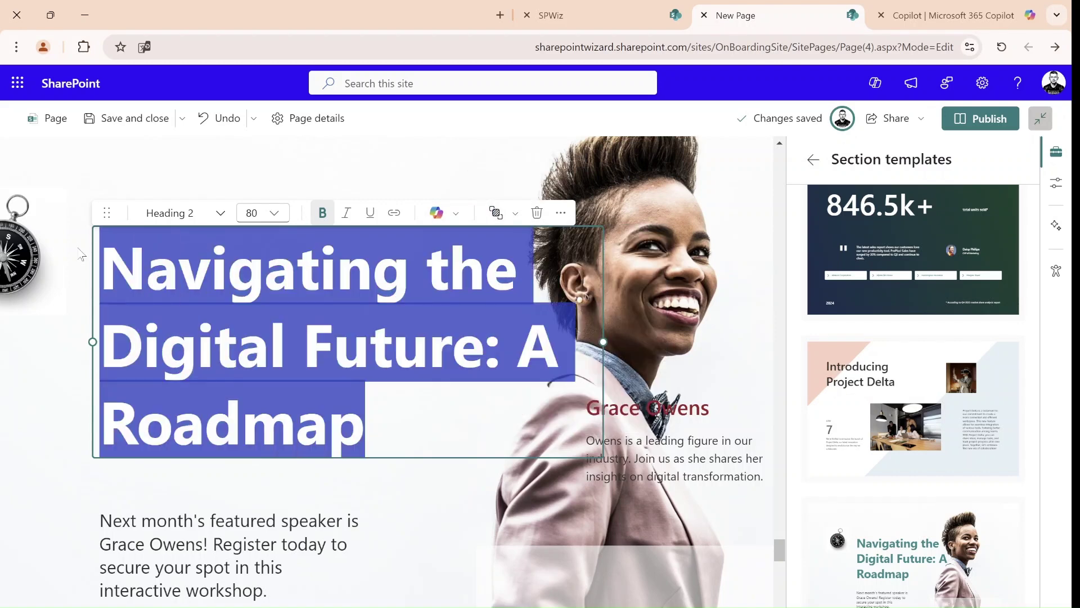
{"action": "left_click", "coordinate": [752, 542]}
{"action": "left_click_drag", "start_coordinate": [779, 548], "coordinate": [740, 567]}
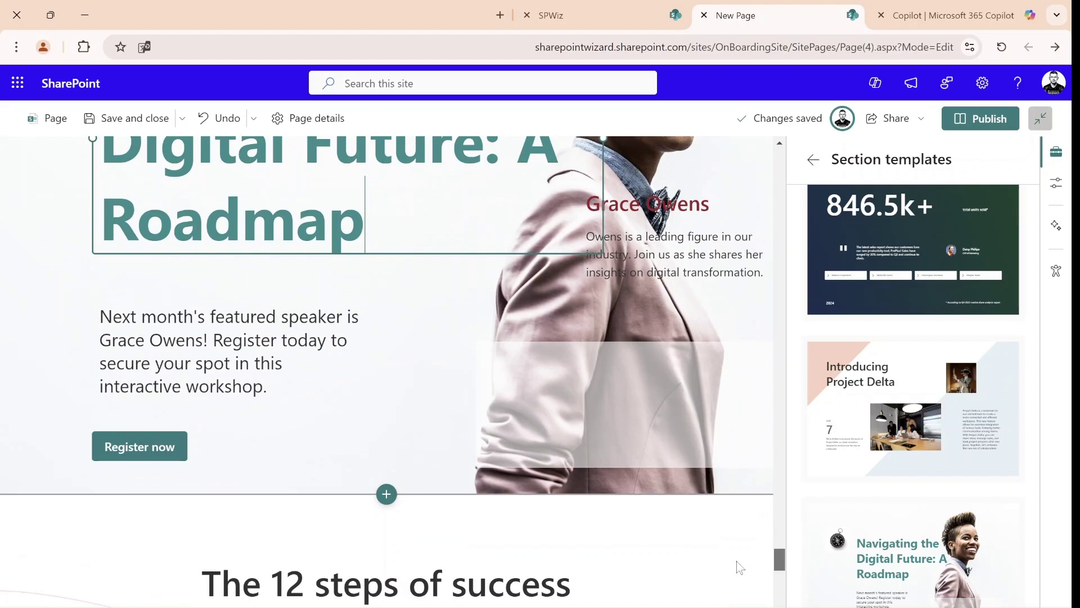